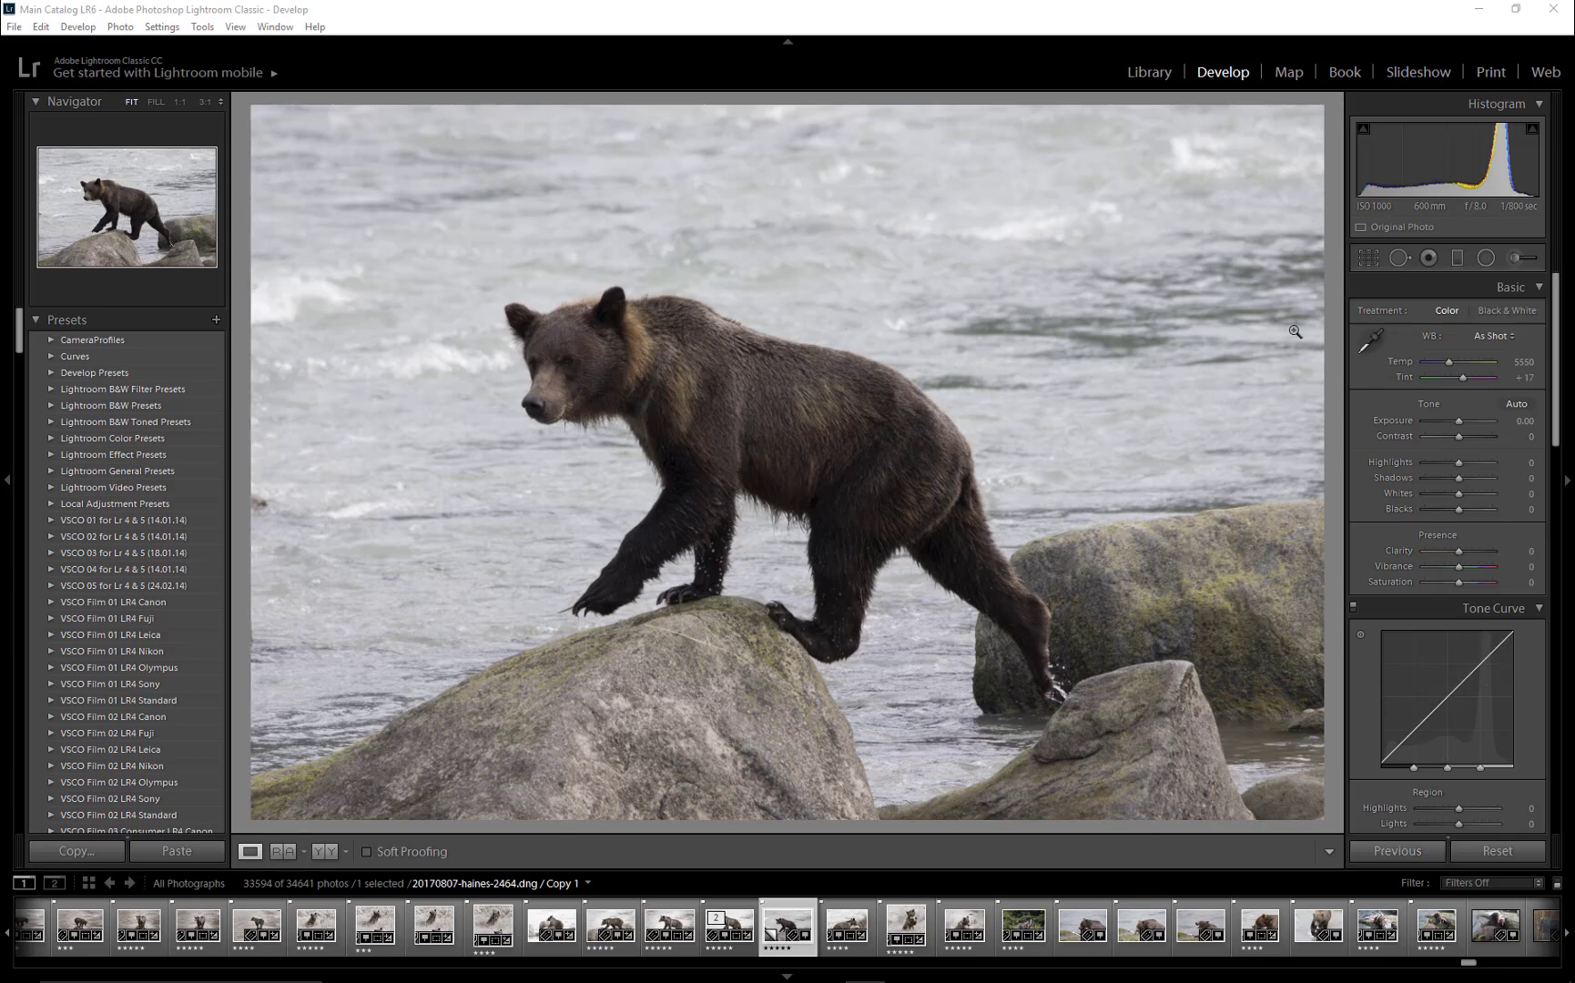
- Reset the bear photo's develop settings and switch its treatment to Black & White
key(ctrl+z)
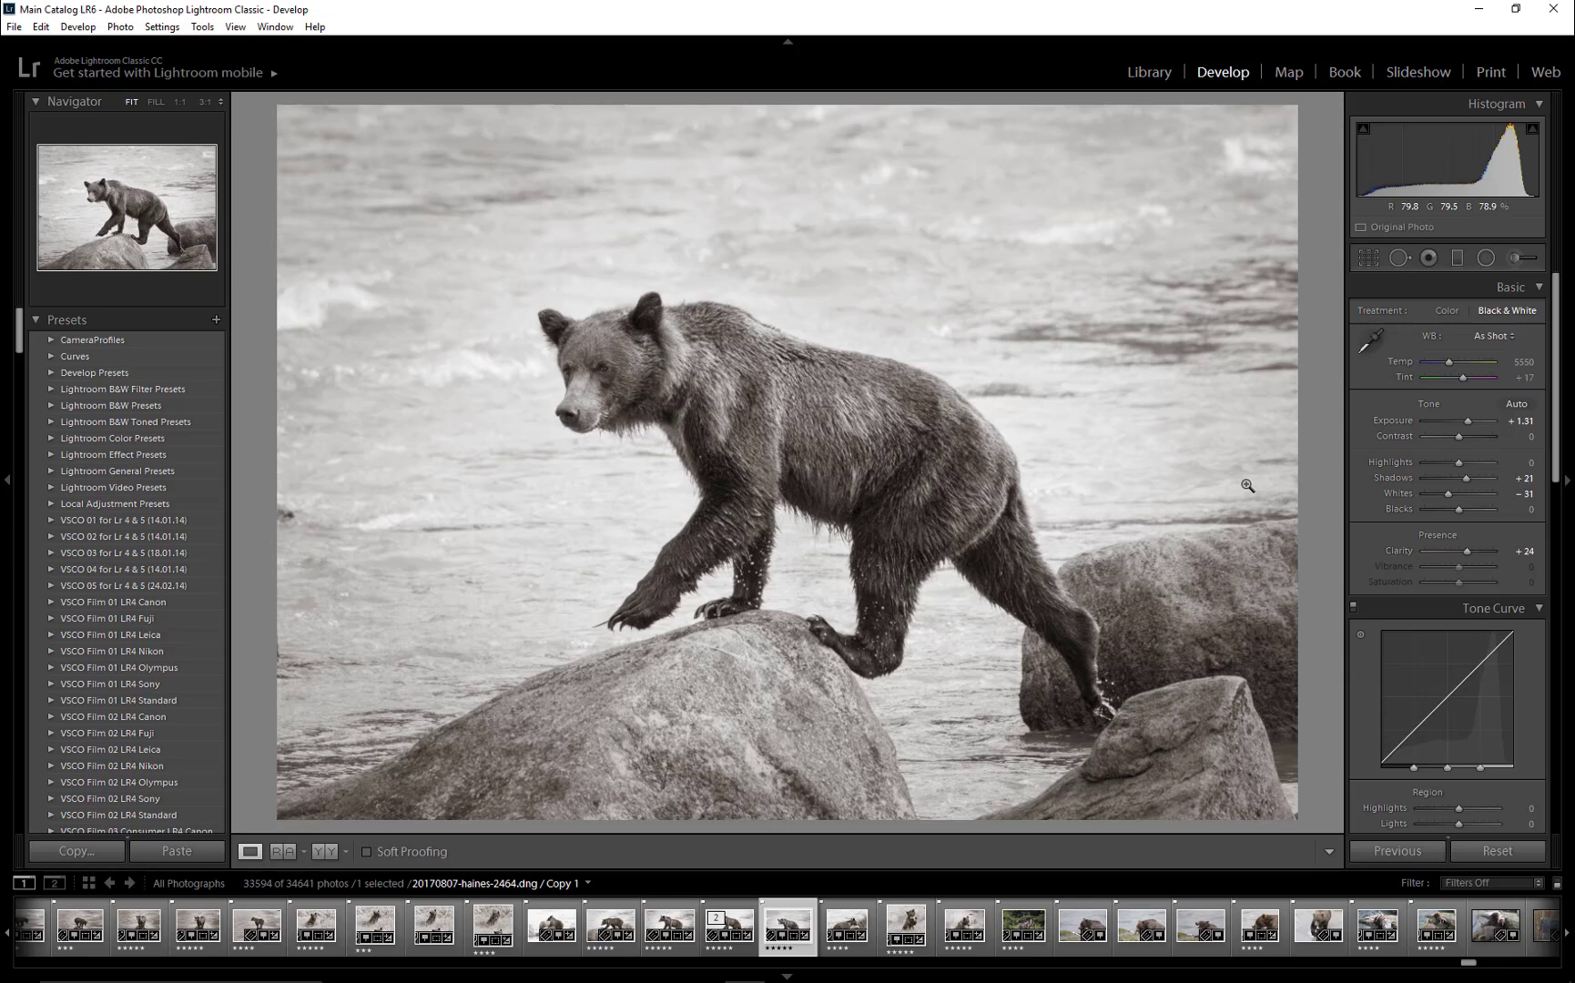
click(1479, 854)
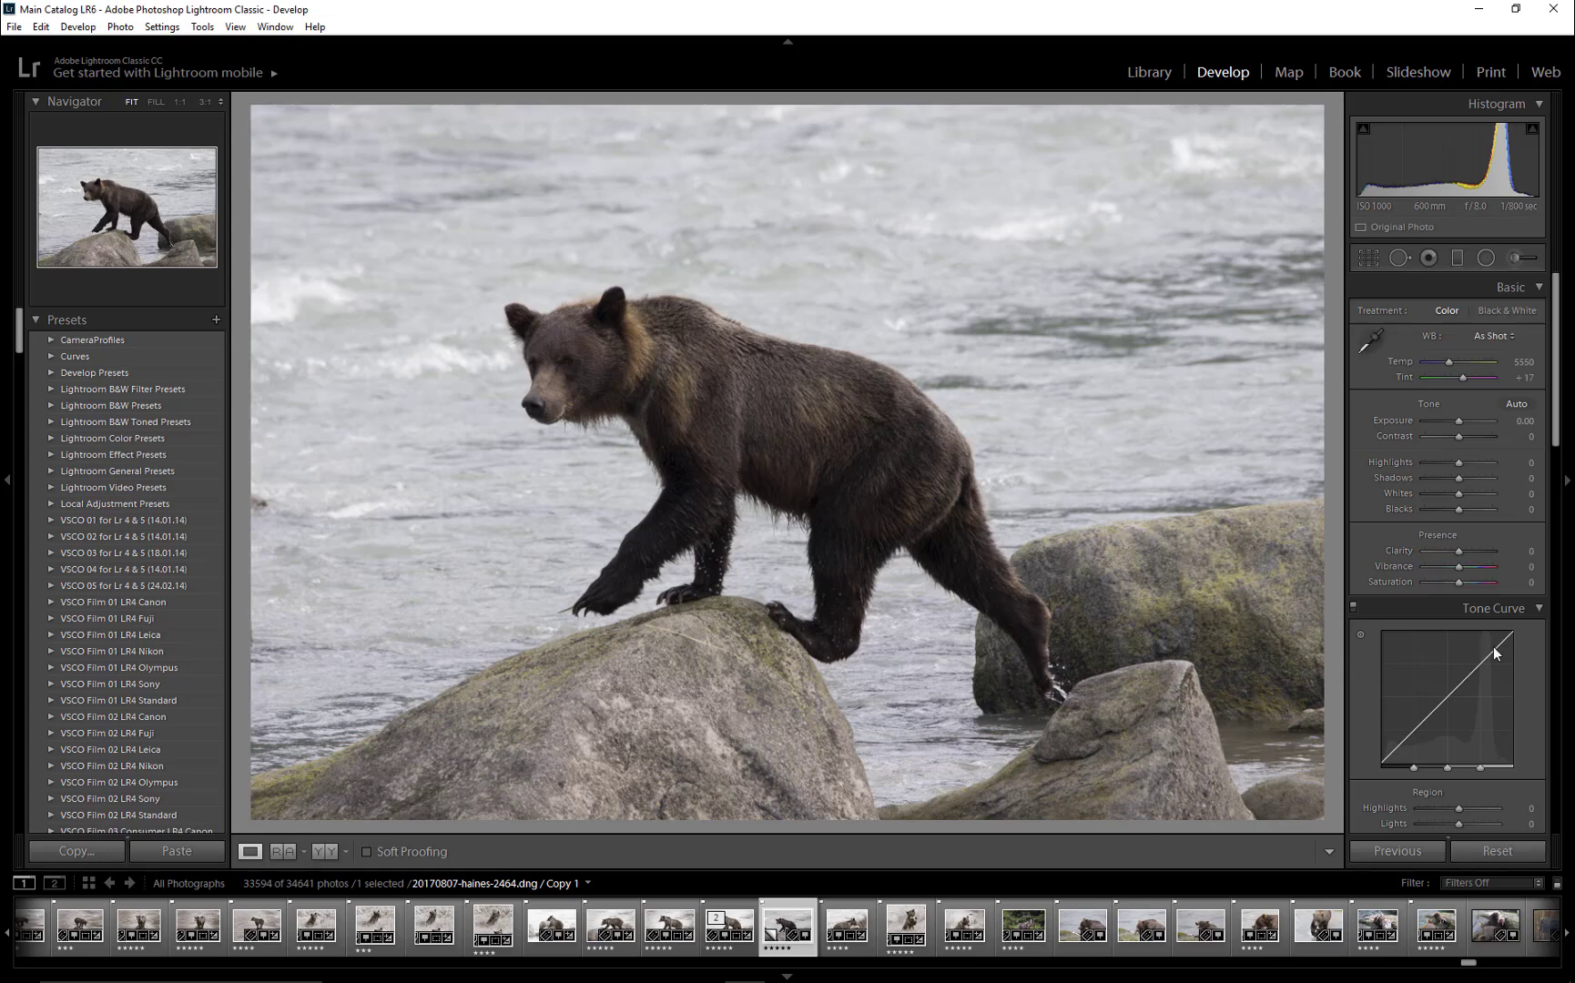
click(1501, 310)
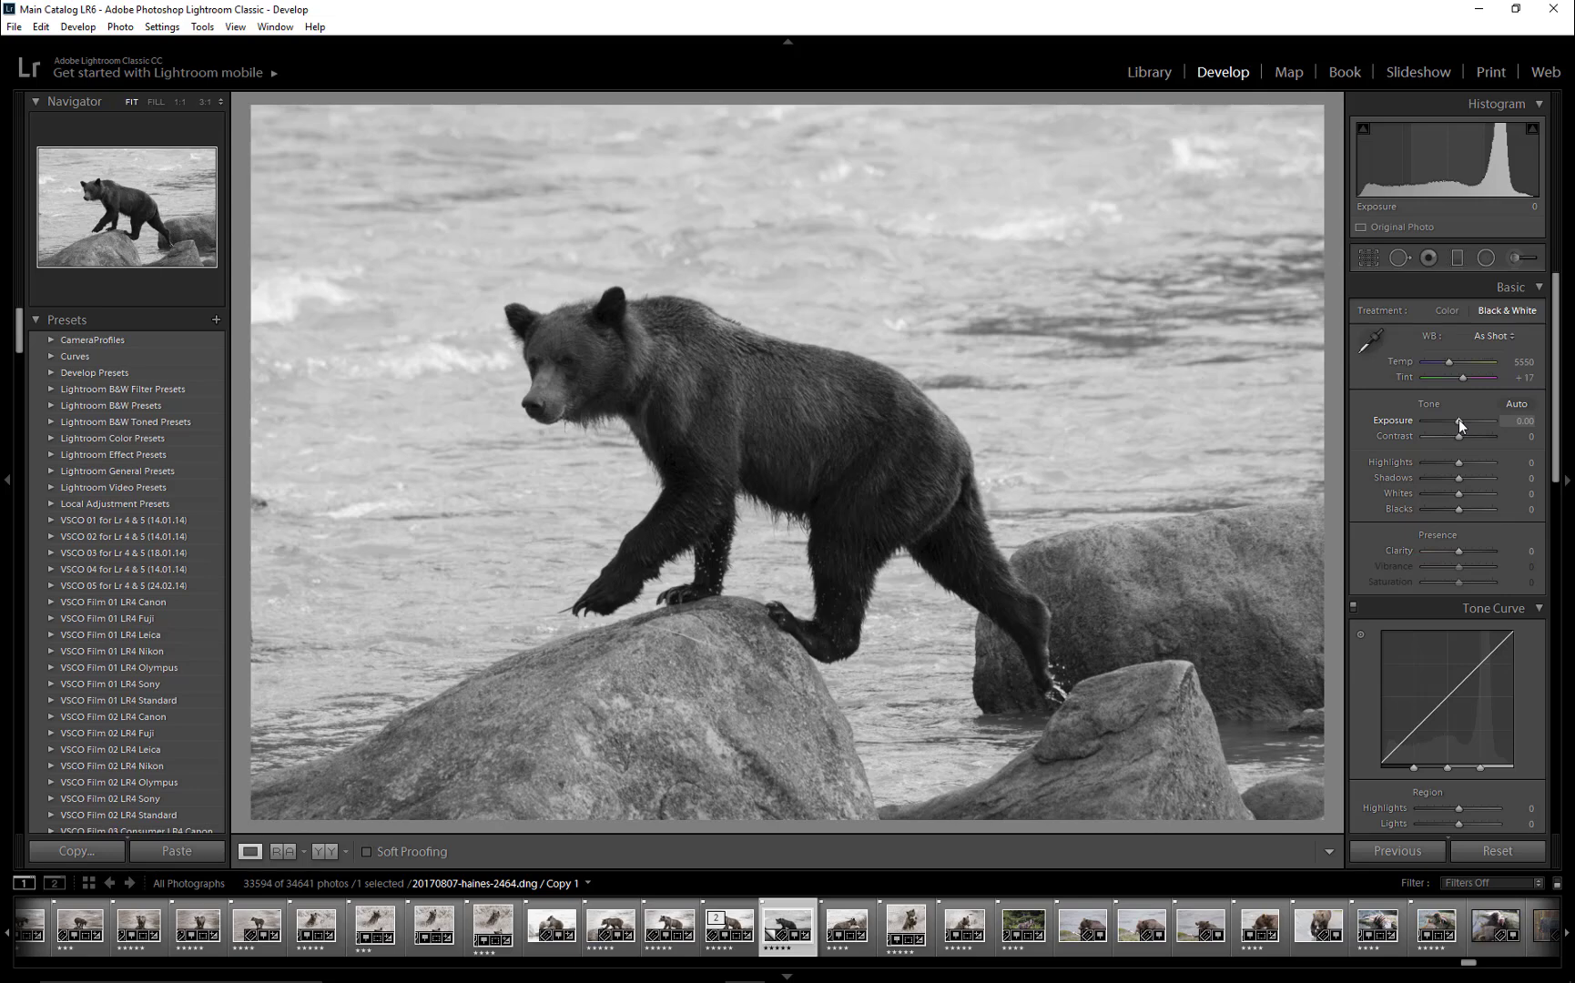
- Set the photo's Exposure to +1.31, Highlights to -43, Shadows to +19, Whites to -52 and Clarity to +31
drag(1460, 420, 1469, 421)
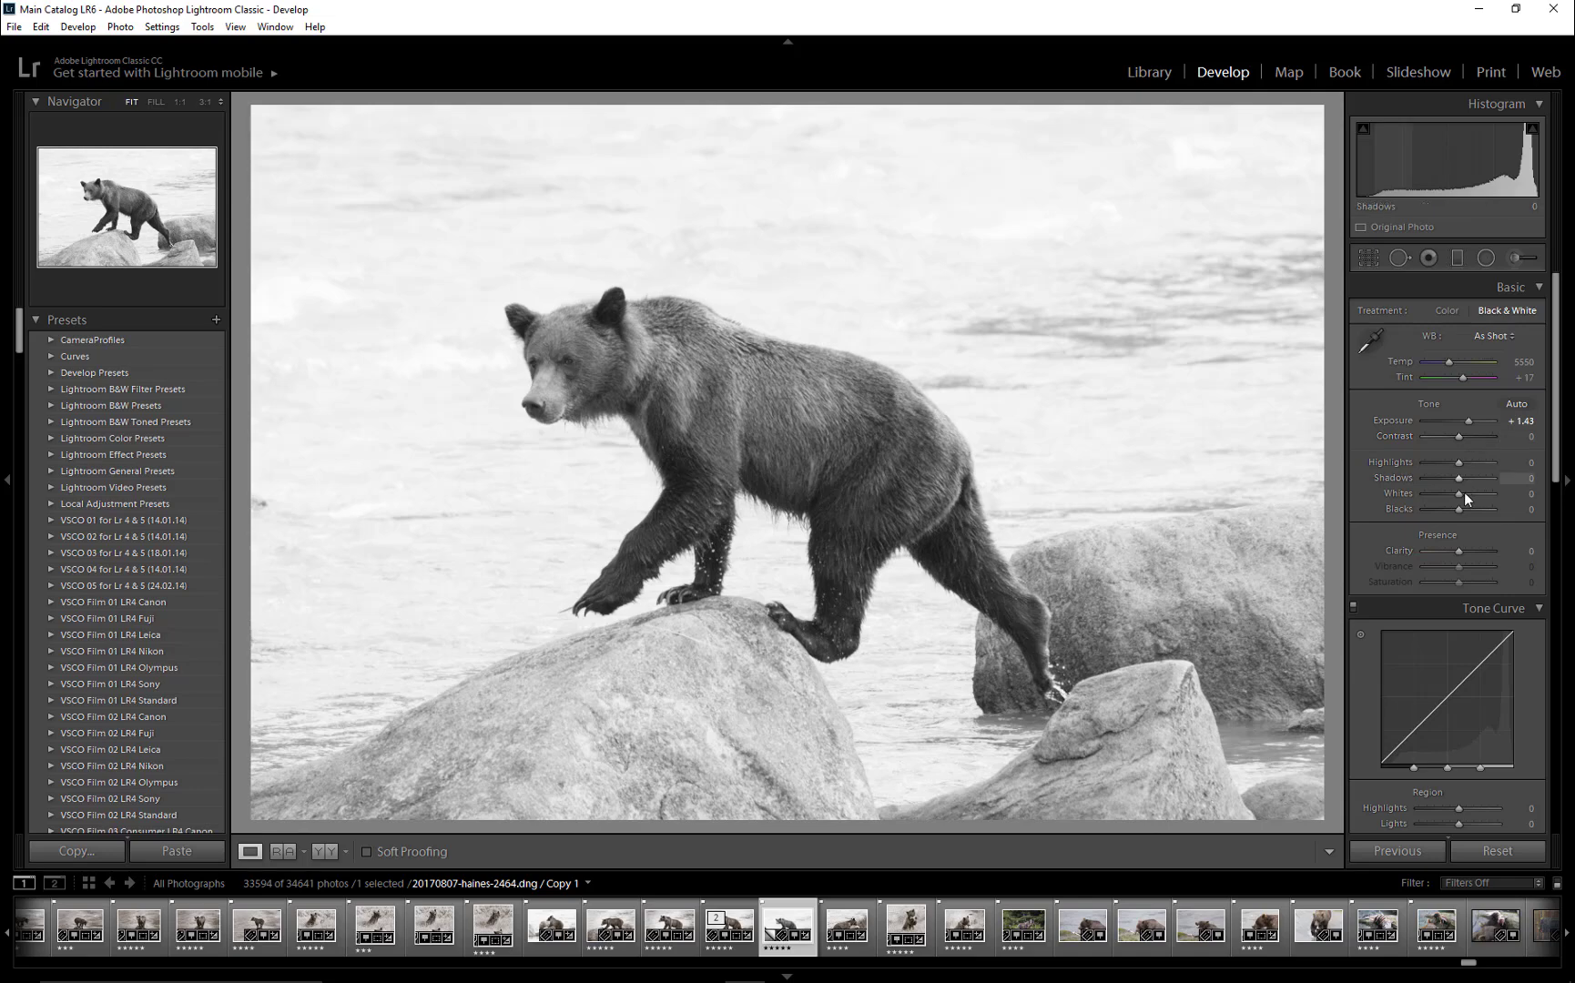
drag(1462, 494, 1443, 493)
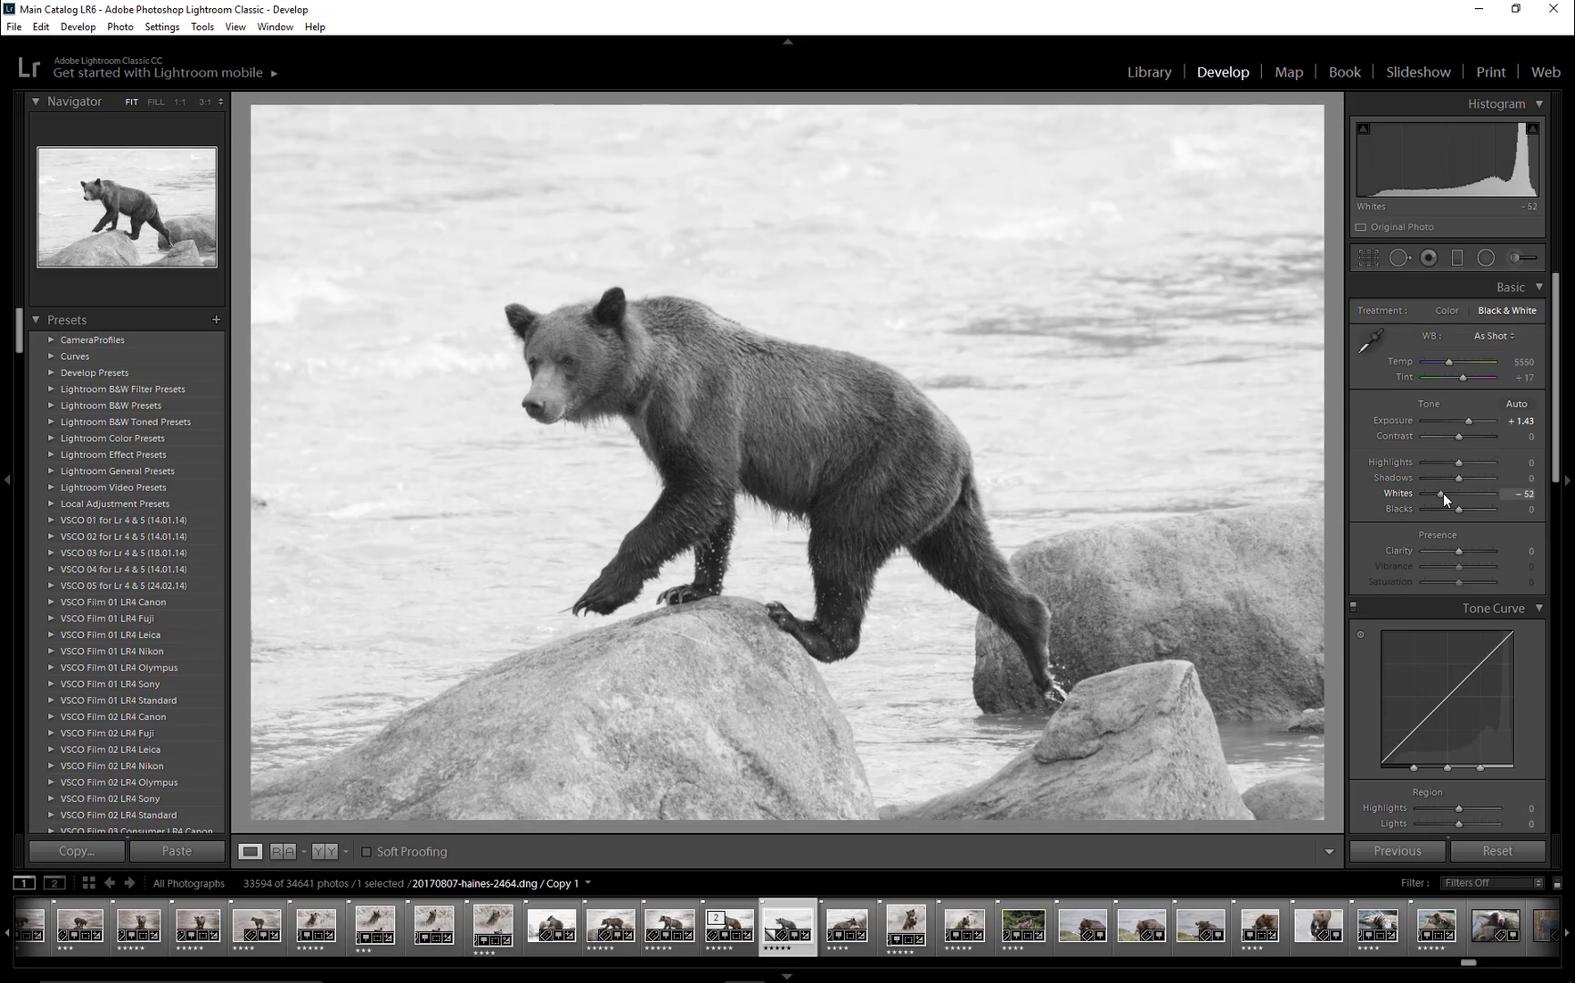
drag(1467, 422, 1467, 422)
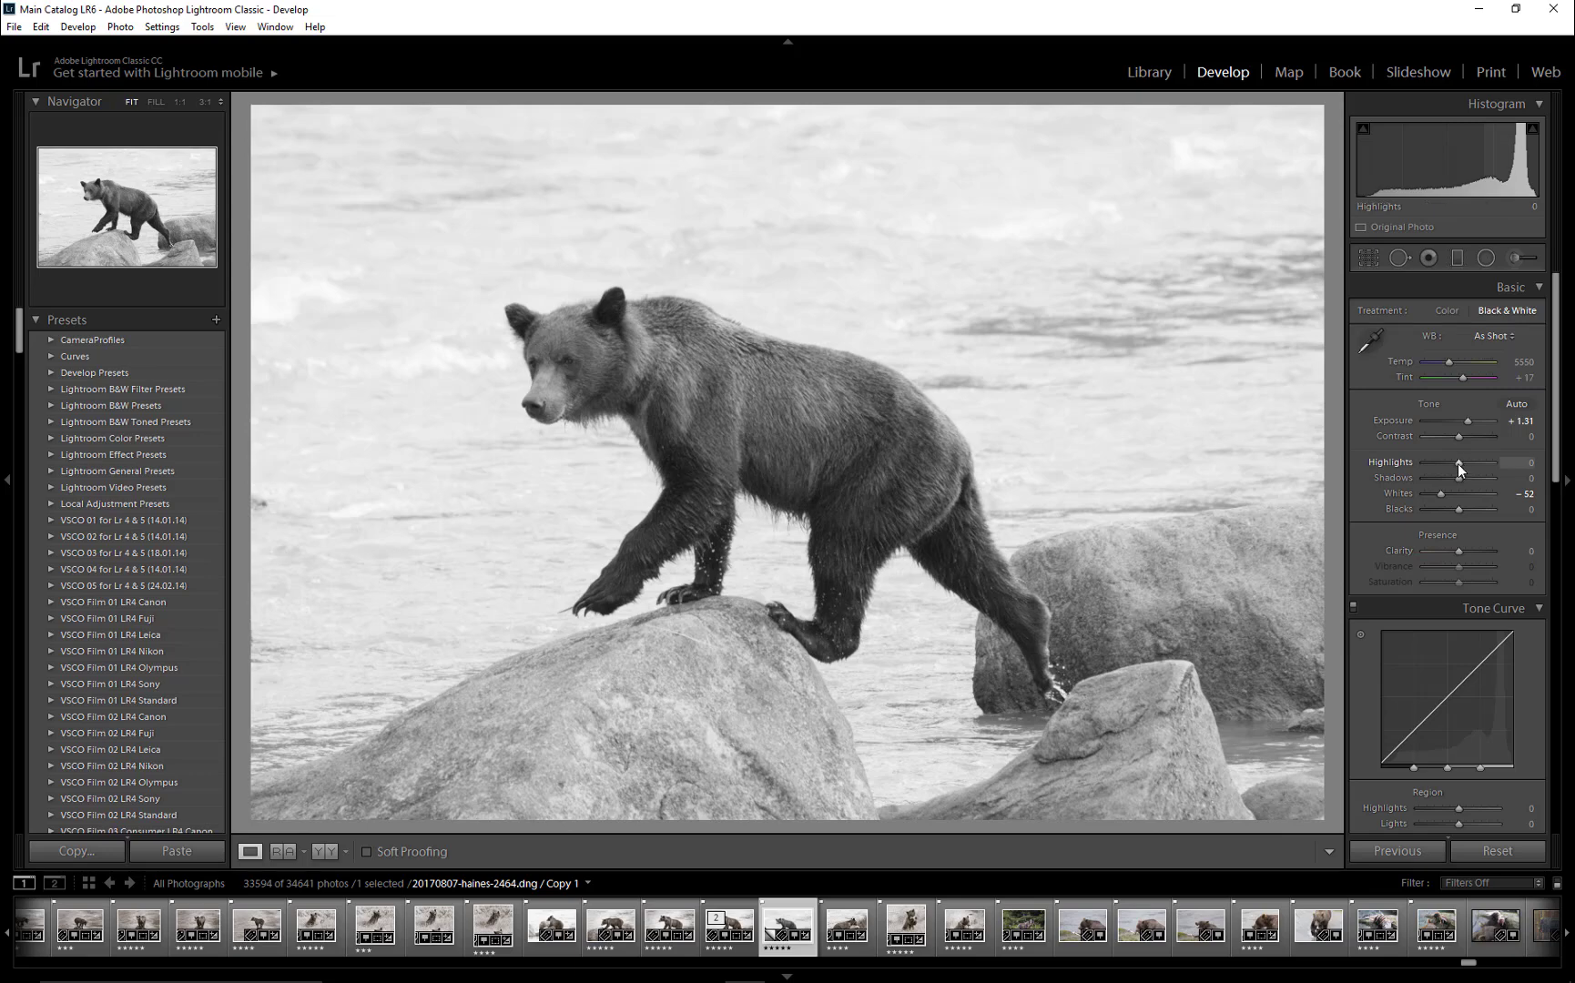
drag(1458, 464, 1443, 462)
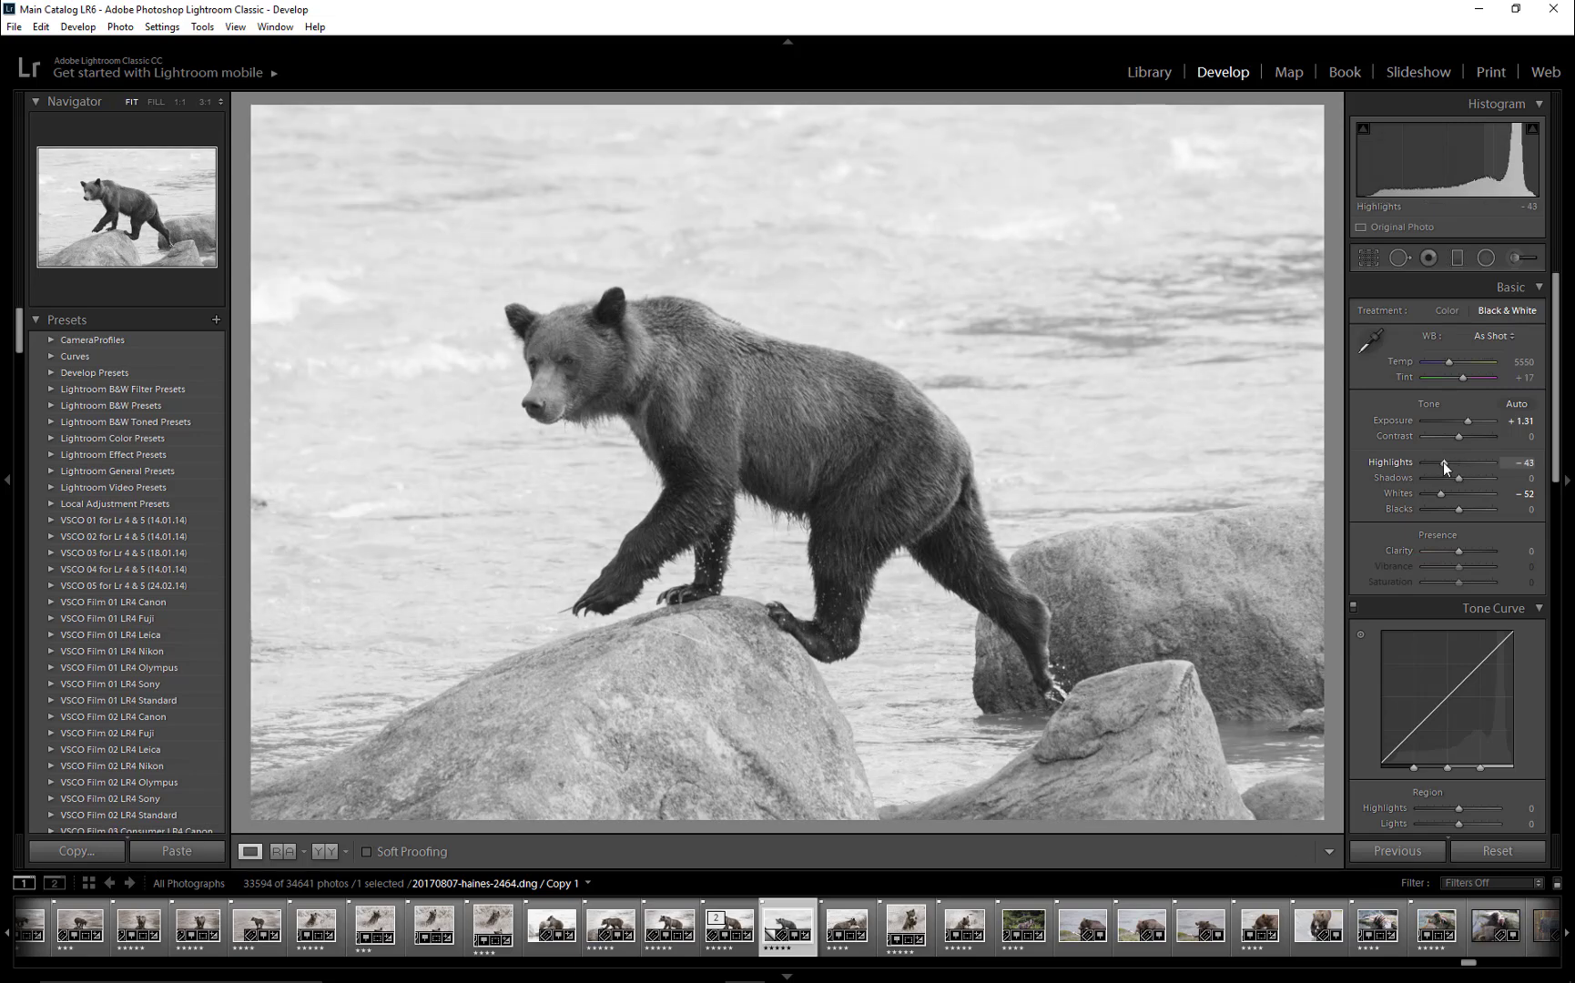
drag(1456, 477, 1462, 478)
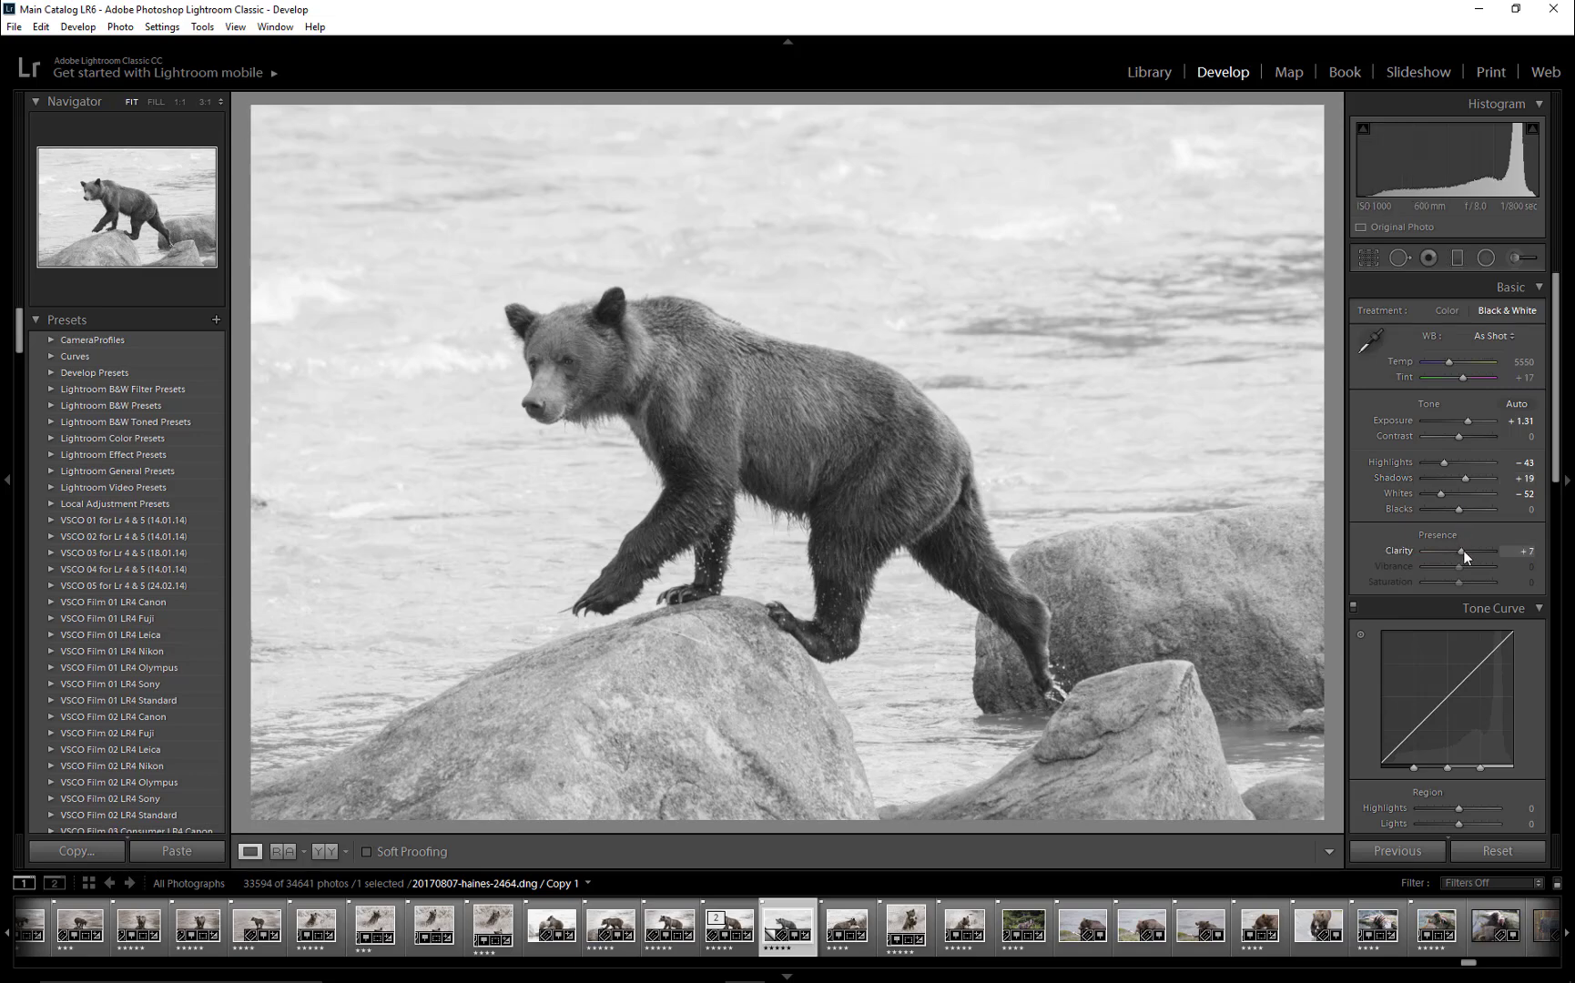
drag(1463, 550, 1471, 552)
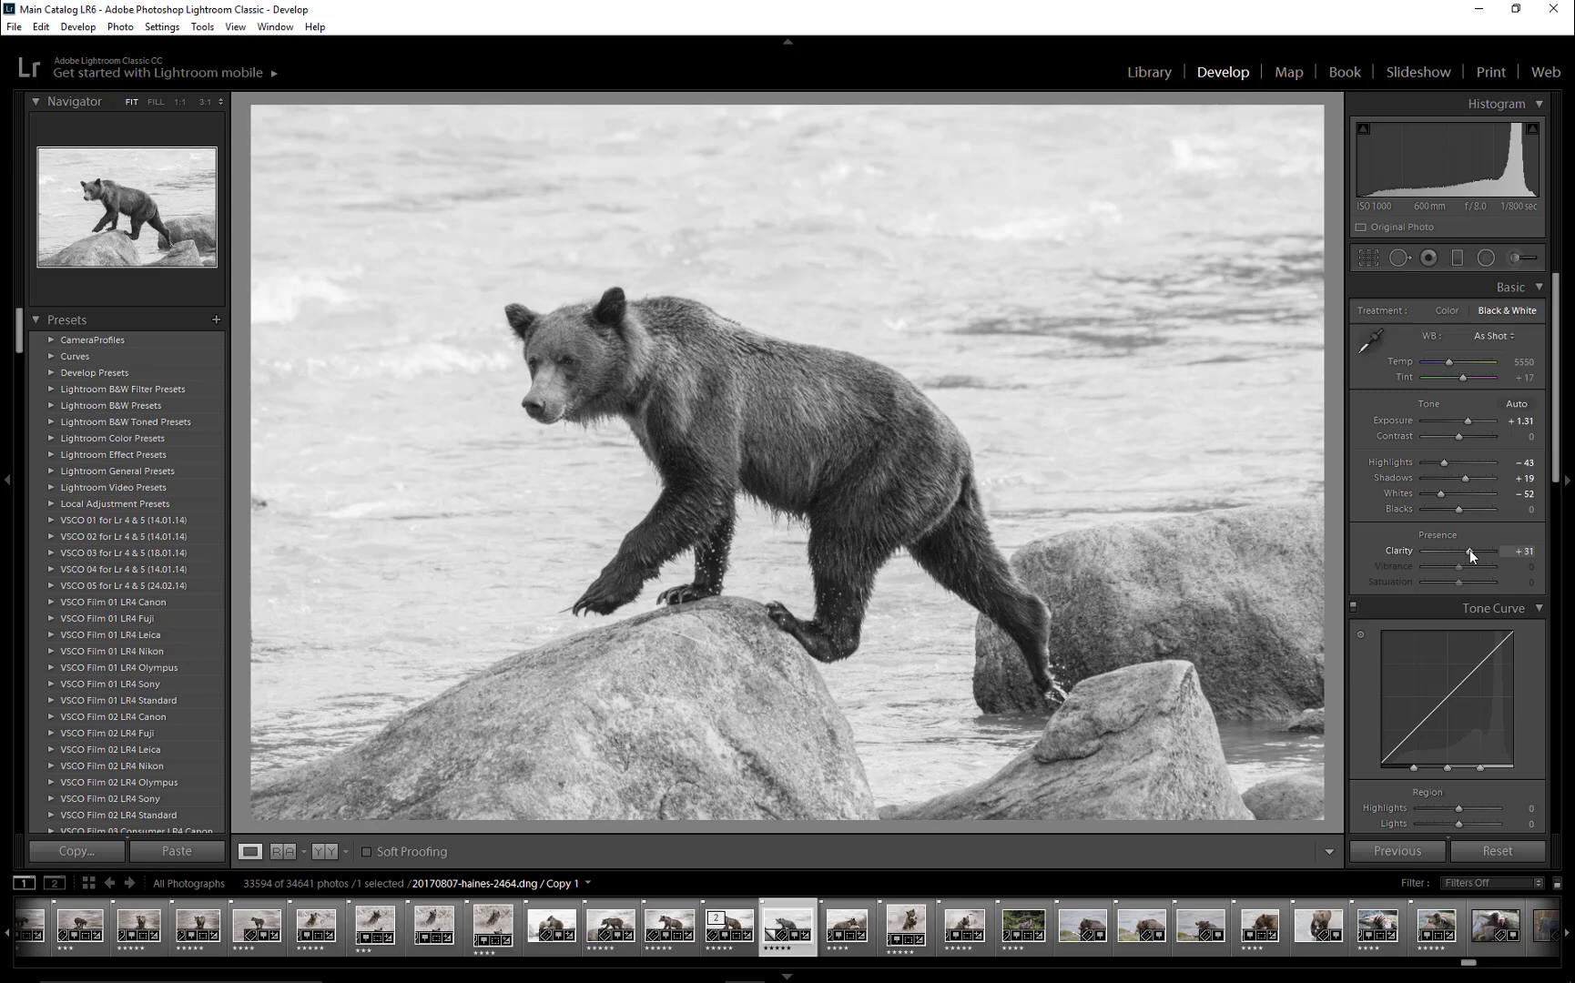
- Prepare a new radial filter with the Exposure effect set to -1.30
click(1486, 258)
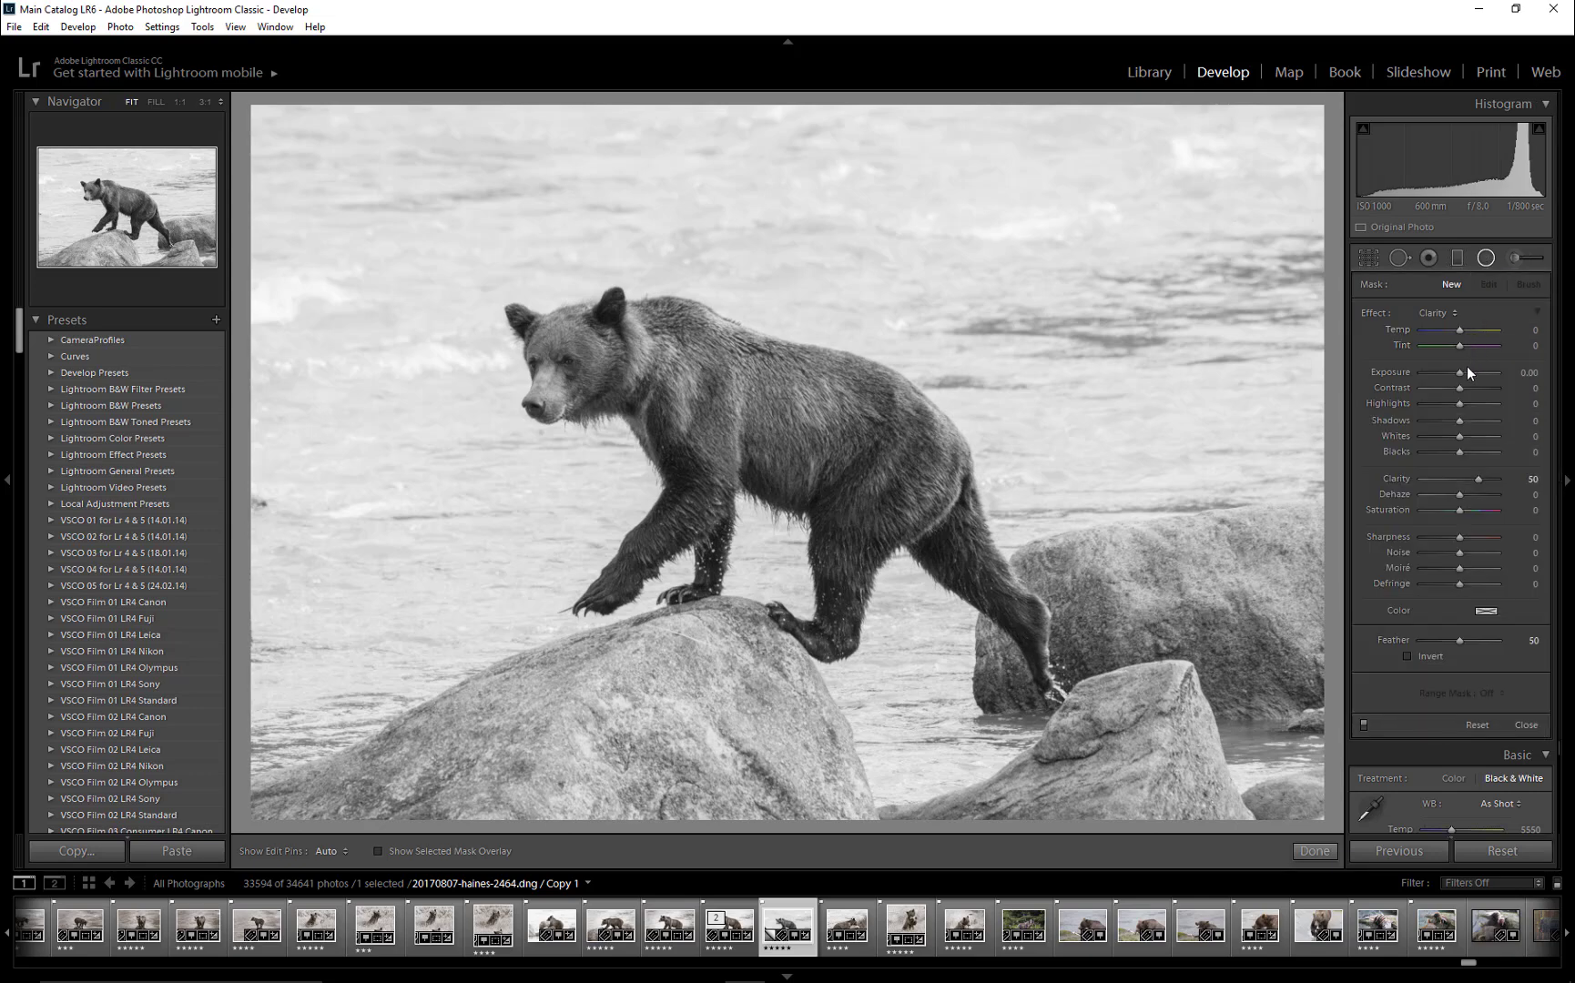
drag(1460, 370, 1456, 371)
click(1443, 312)
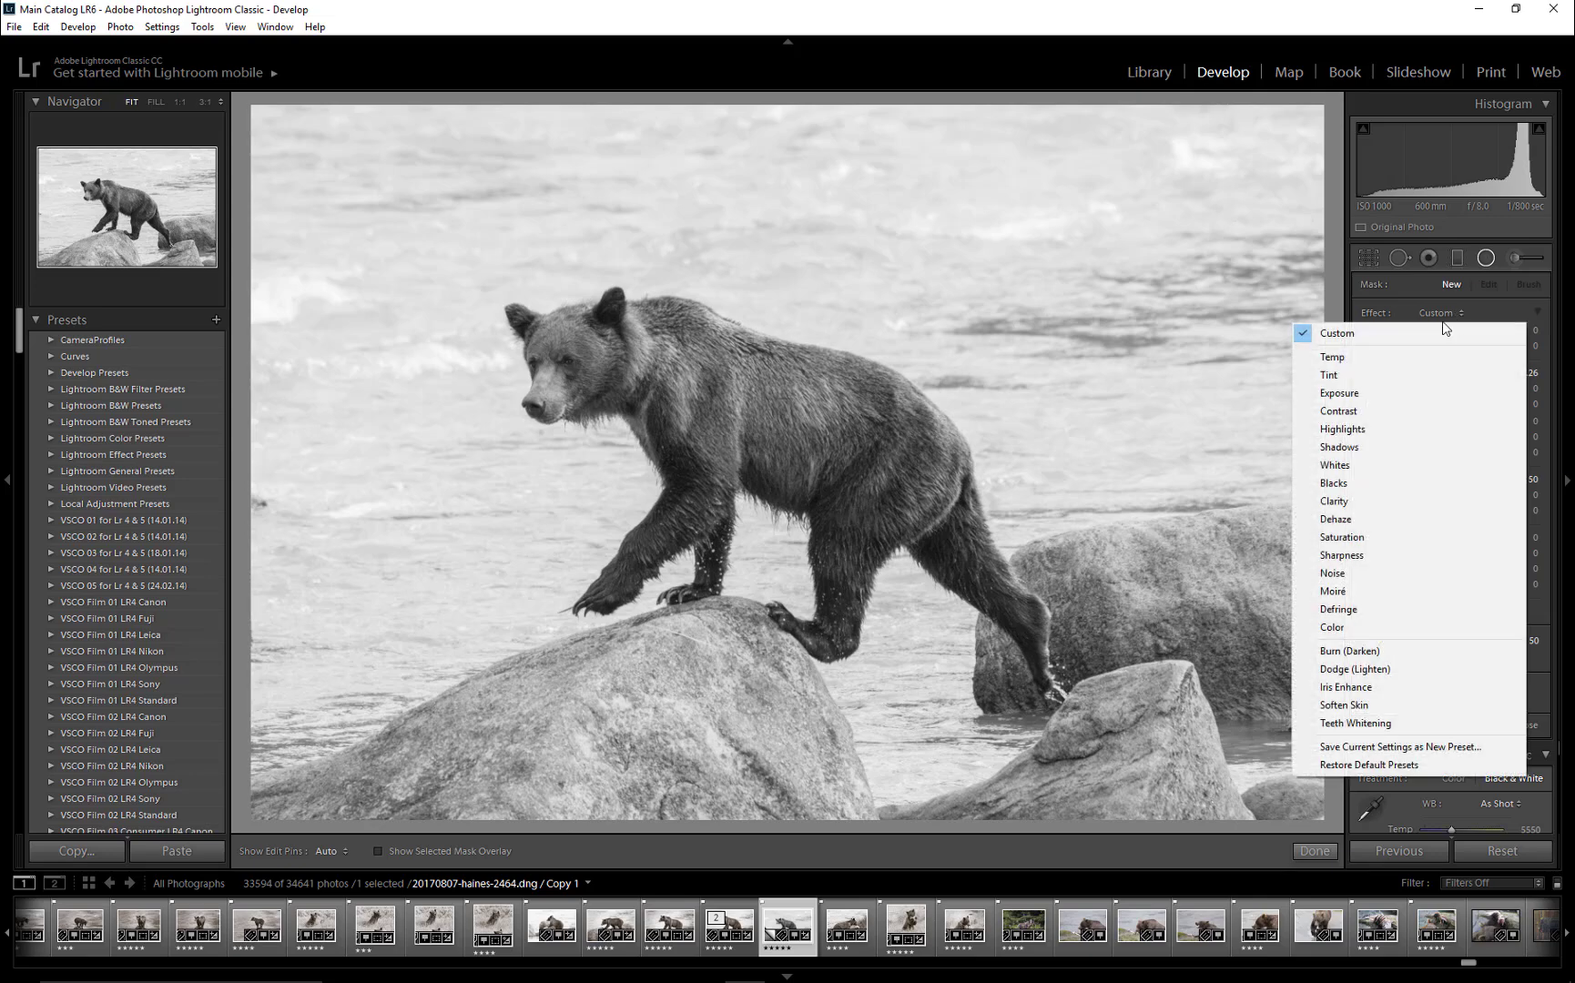
click(1392, 389)
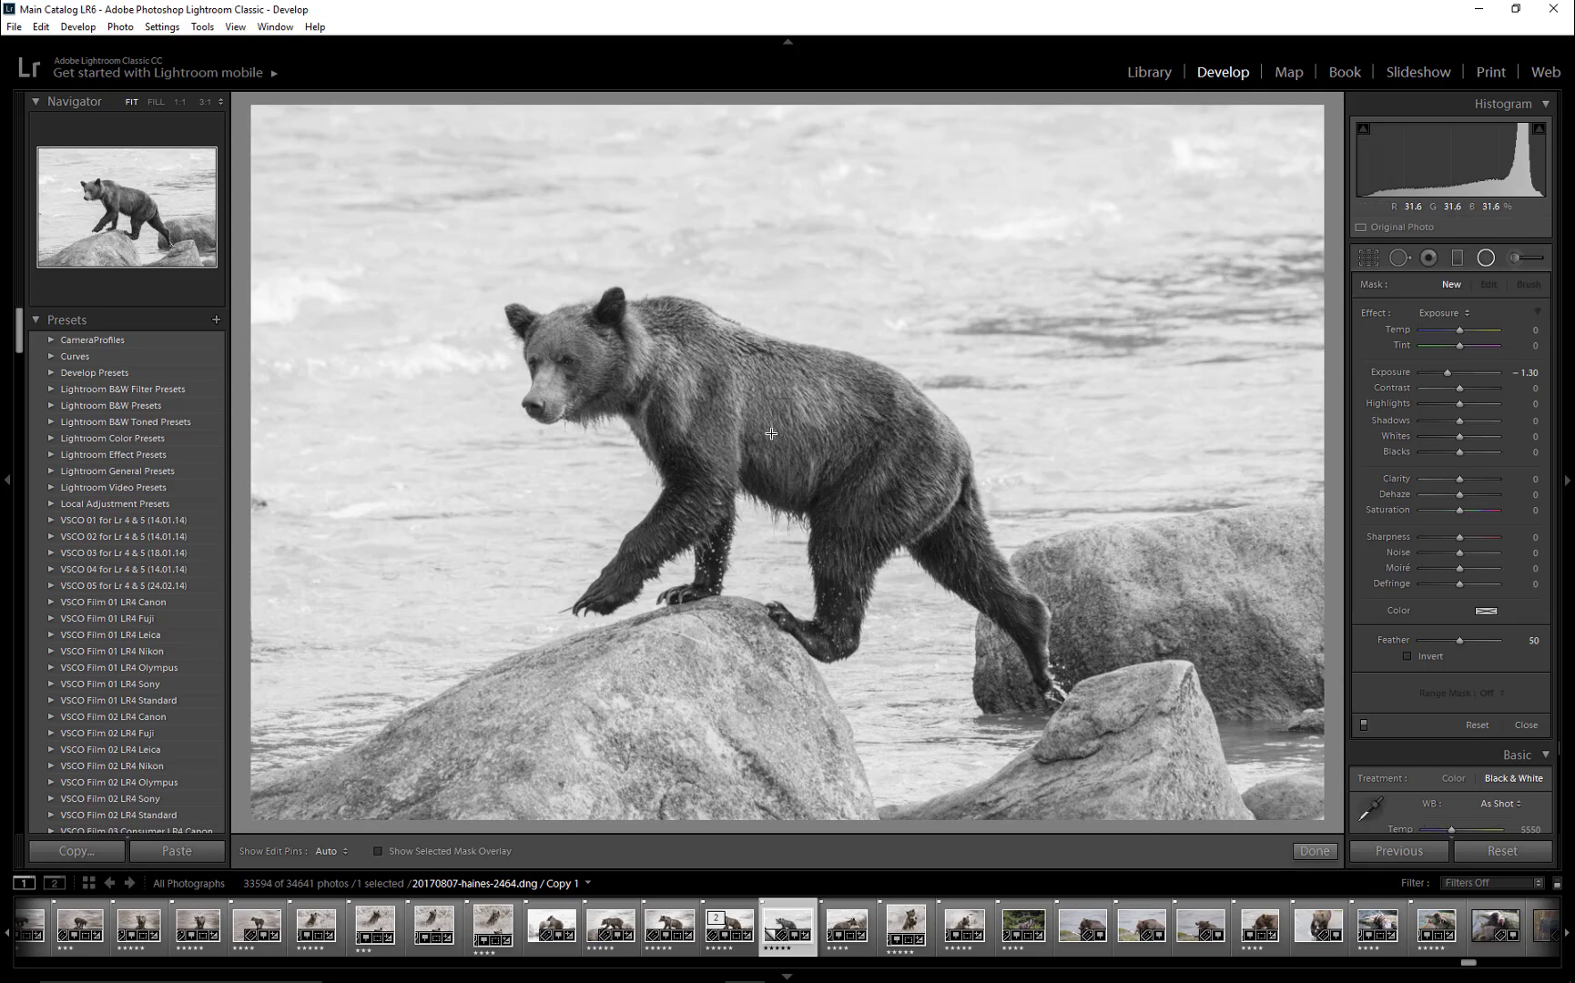
- Draw the radial filter centred on the bear, widen it nearly to the photo's side edges with Feather 45, and compare it off and on
drag(771, 434, 1273, 848)
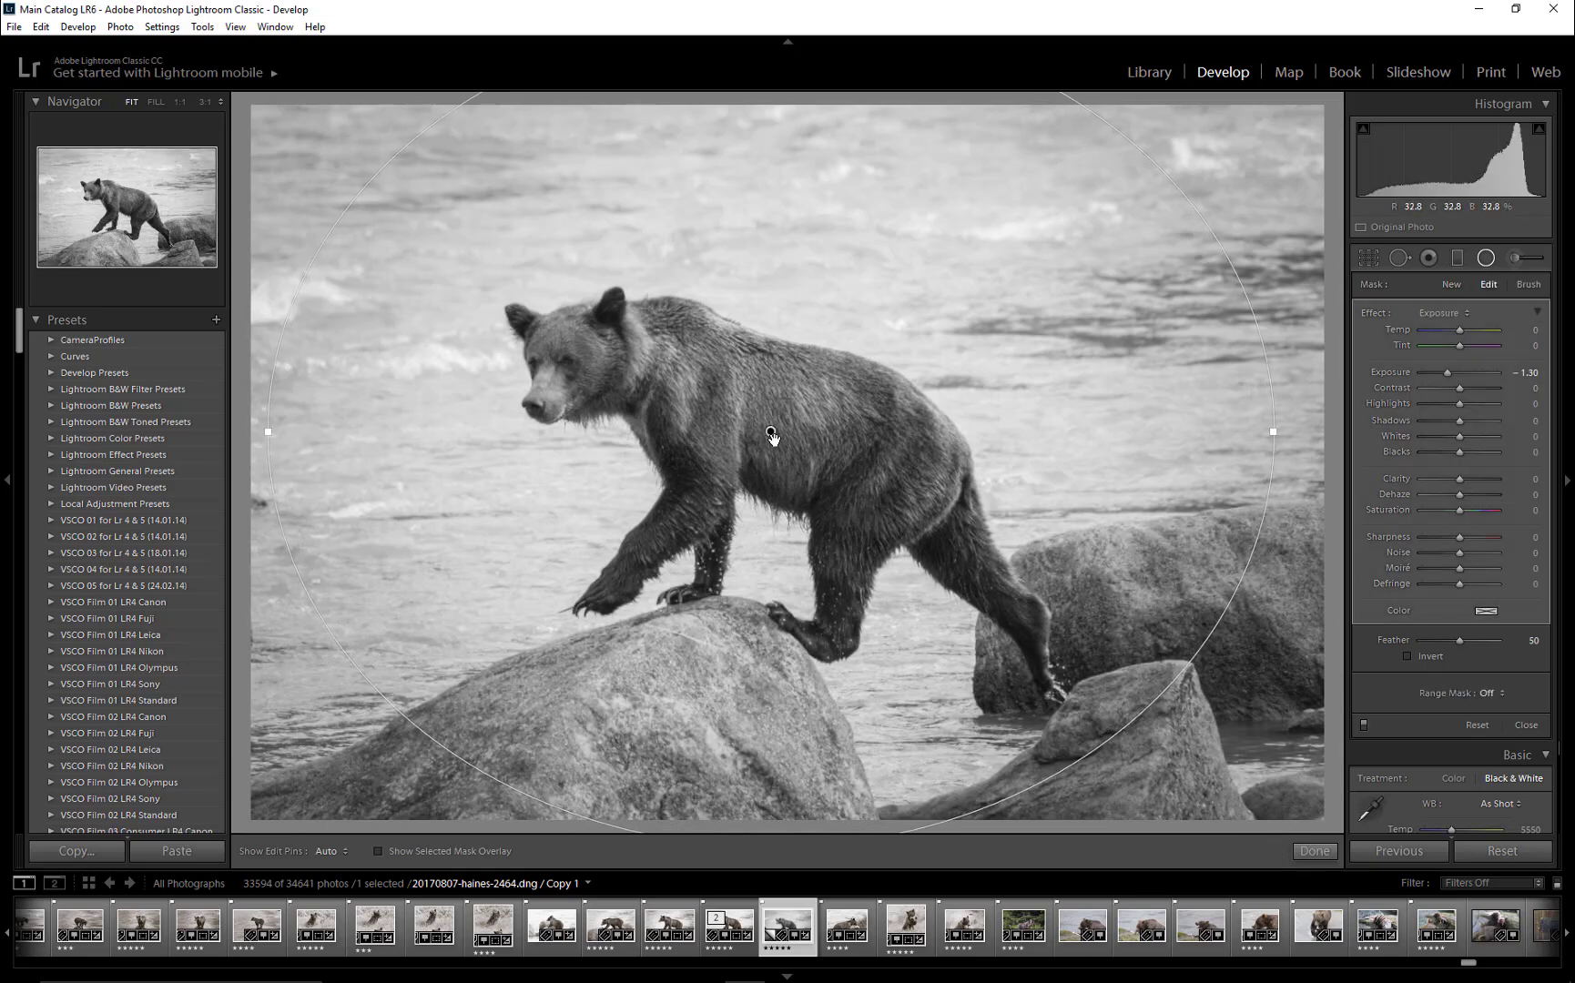
mouse_move(772, 433)
drag(856, 500, 855, 505)
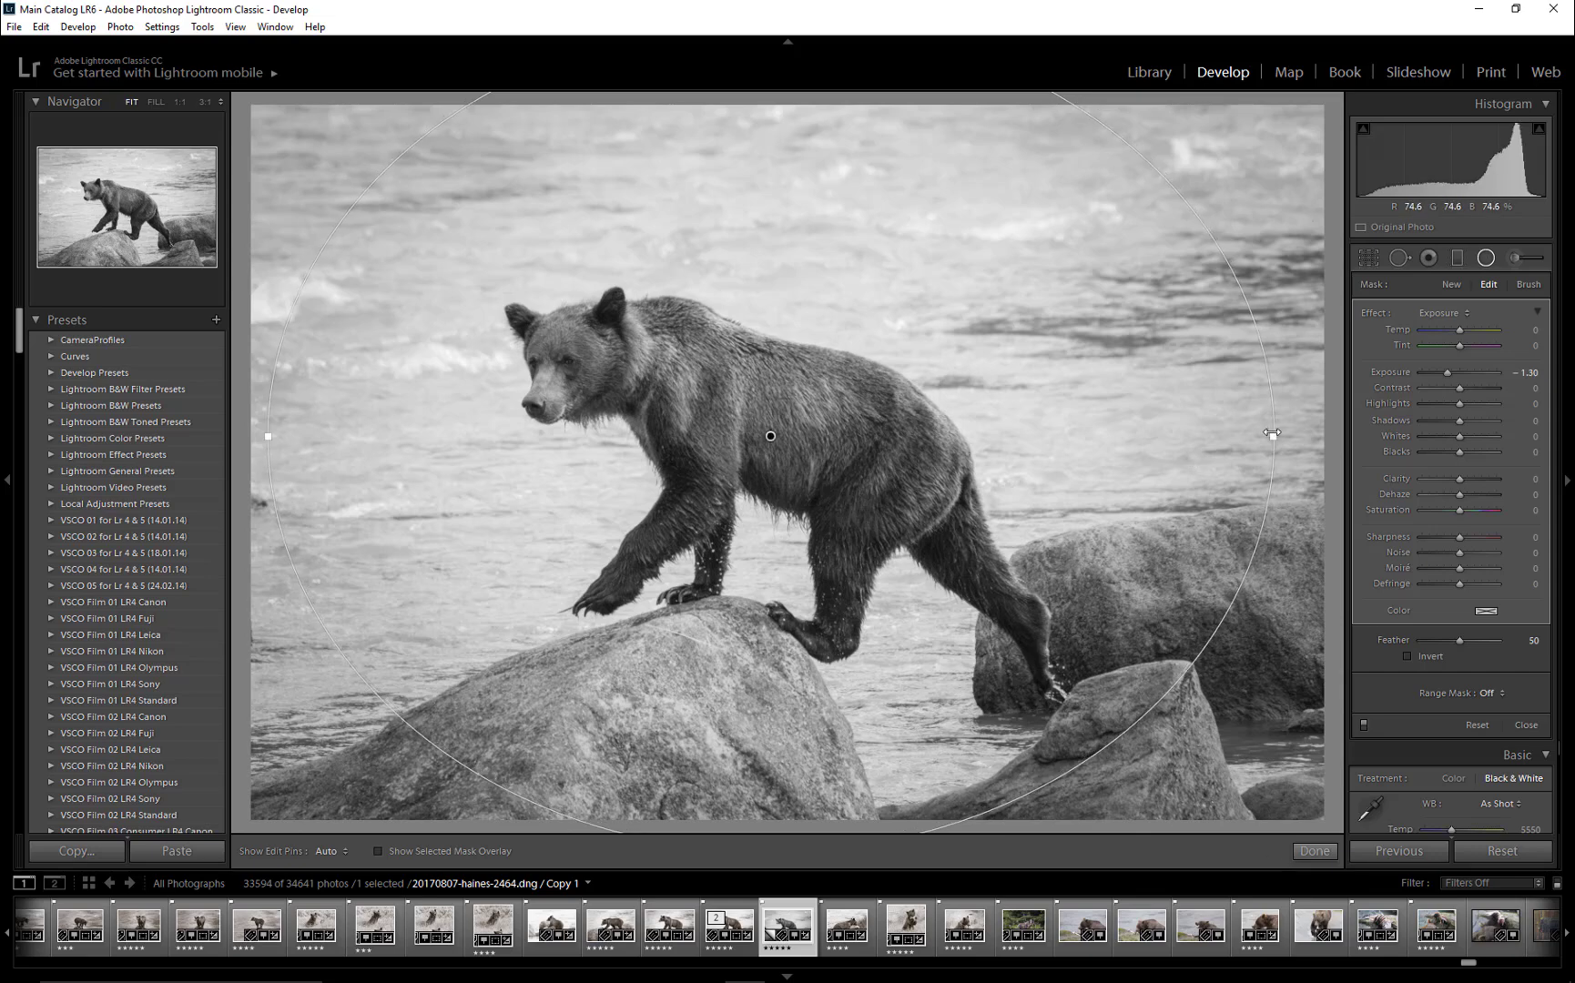
drag(1276, 436, 1317, 436)
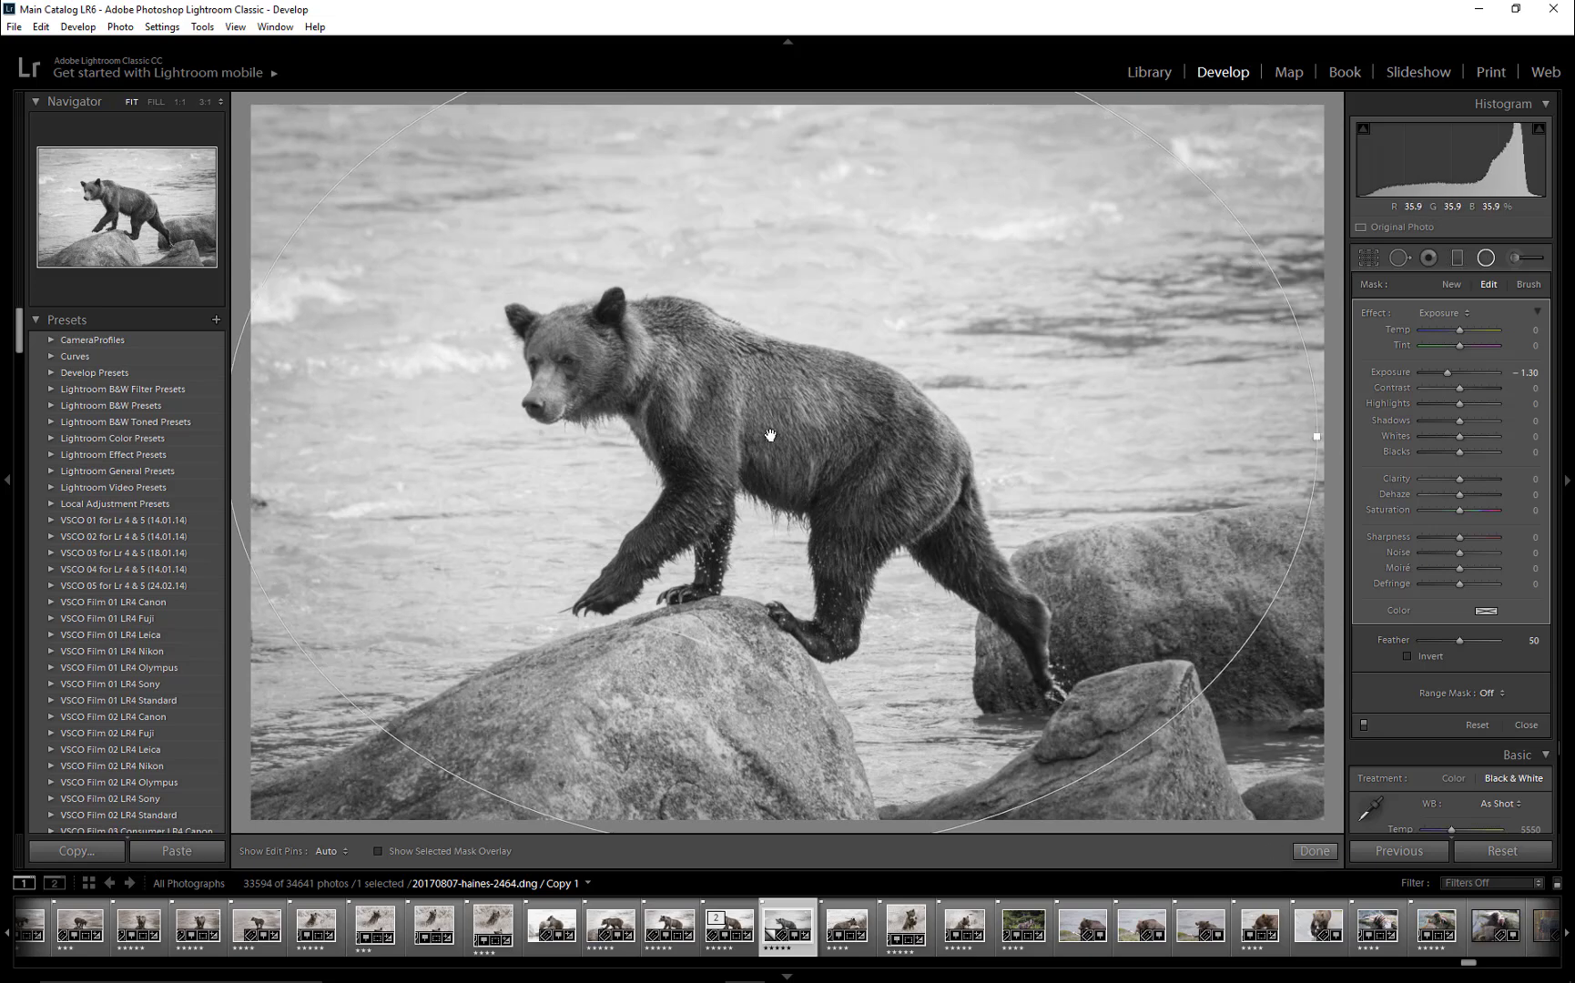
mouse_move(769, 435)
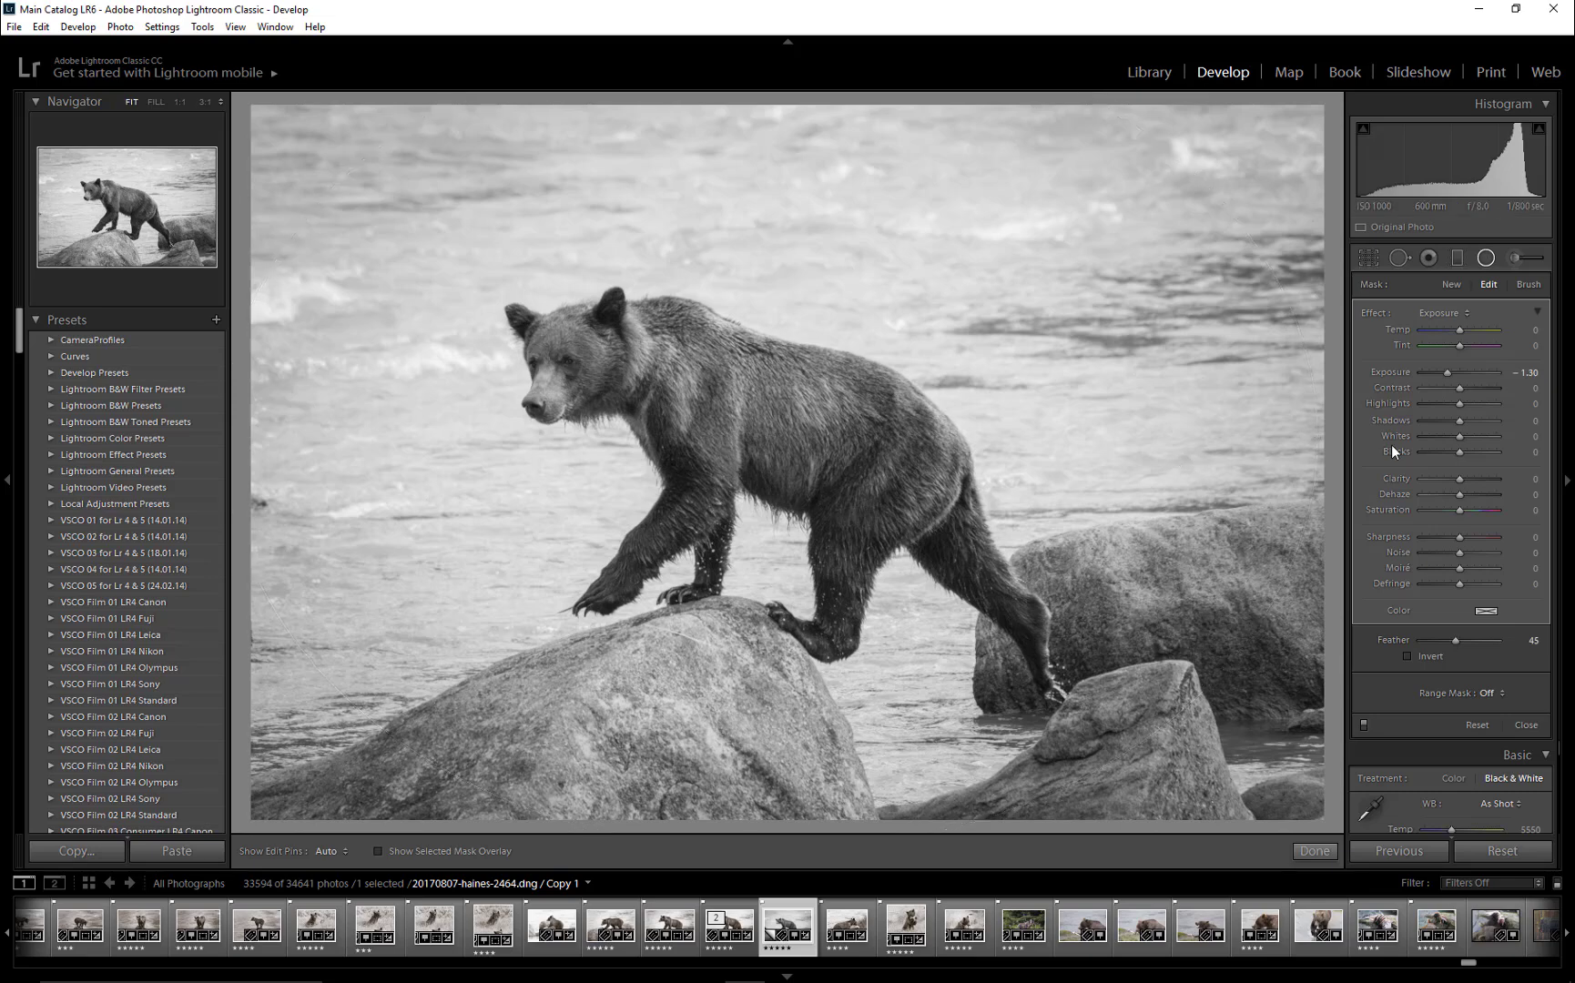
click(1362, 723)
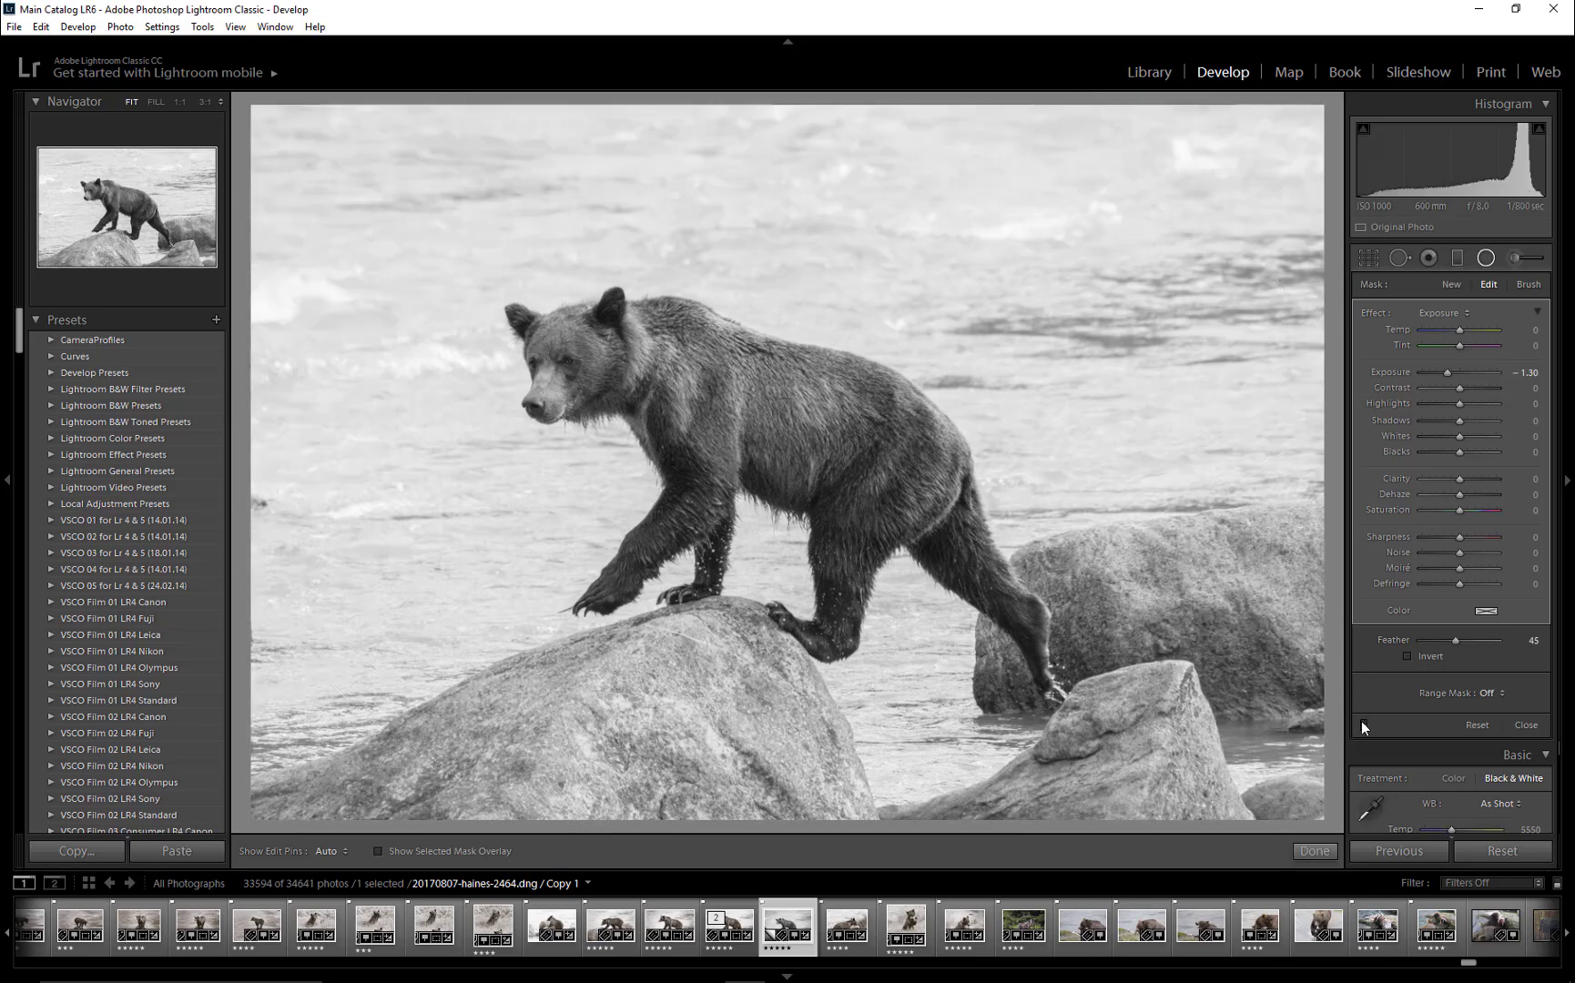
click(1362, 723)
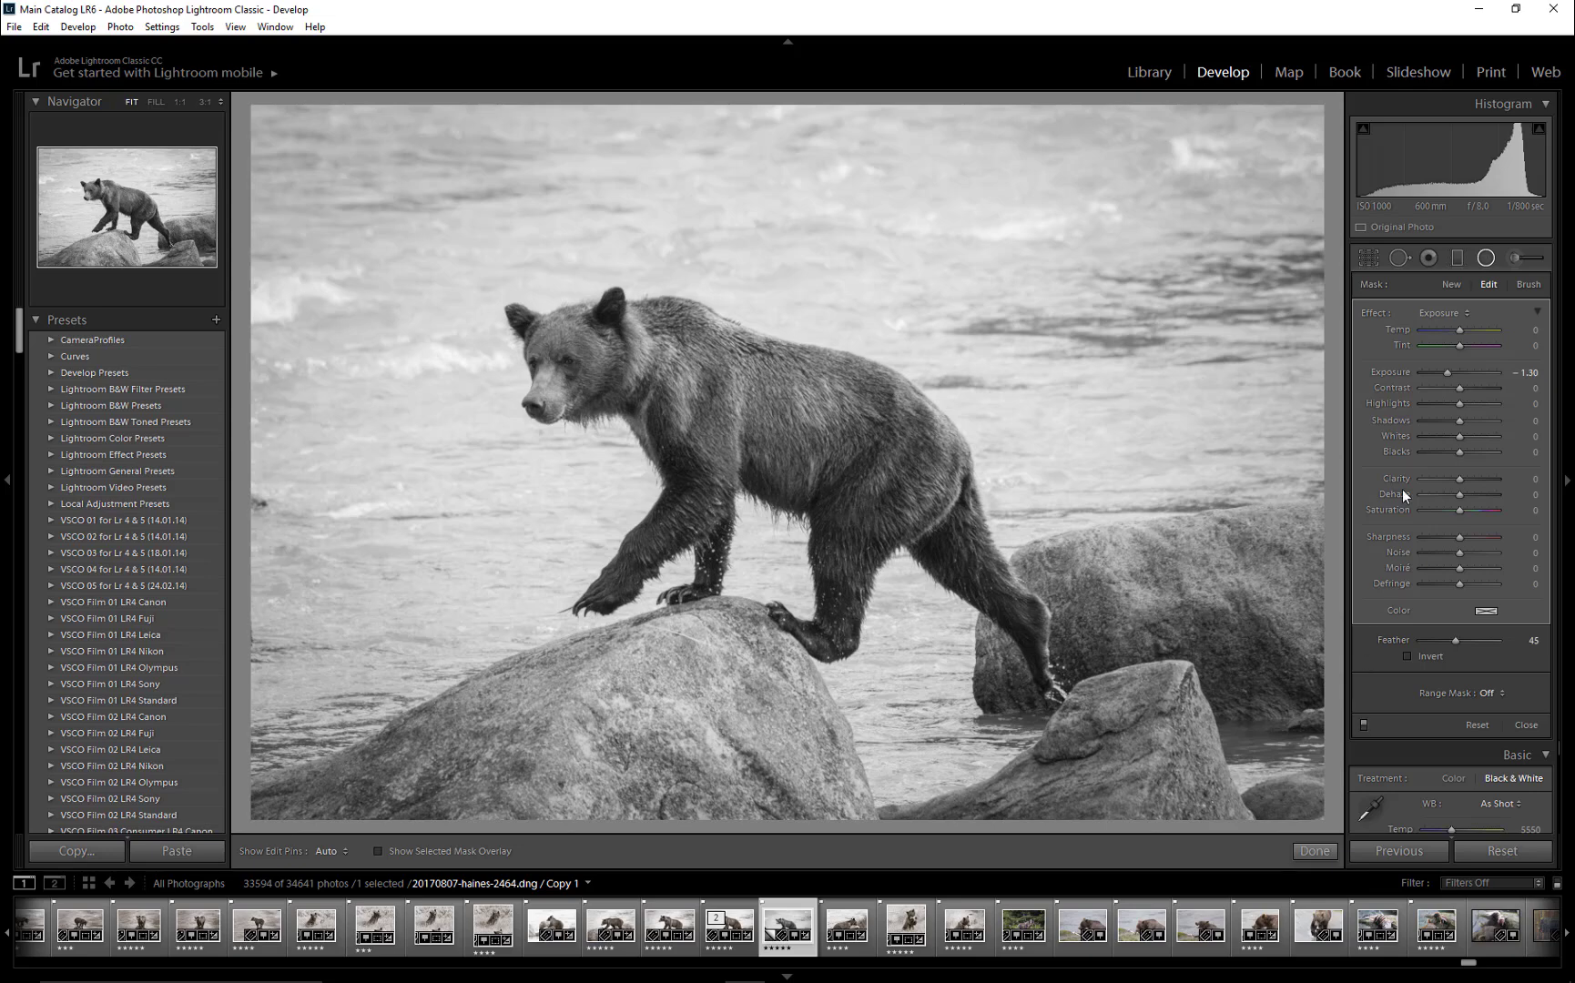
click(1489, 259)
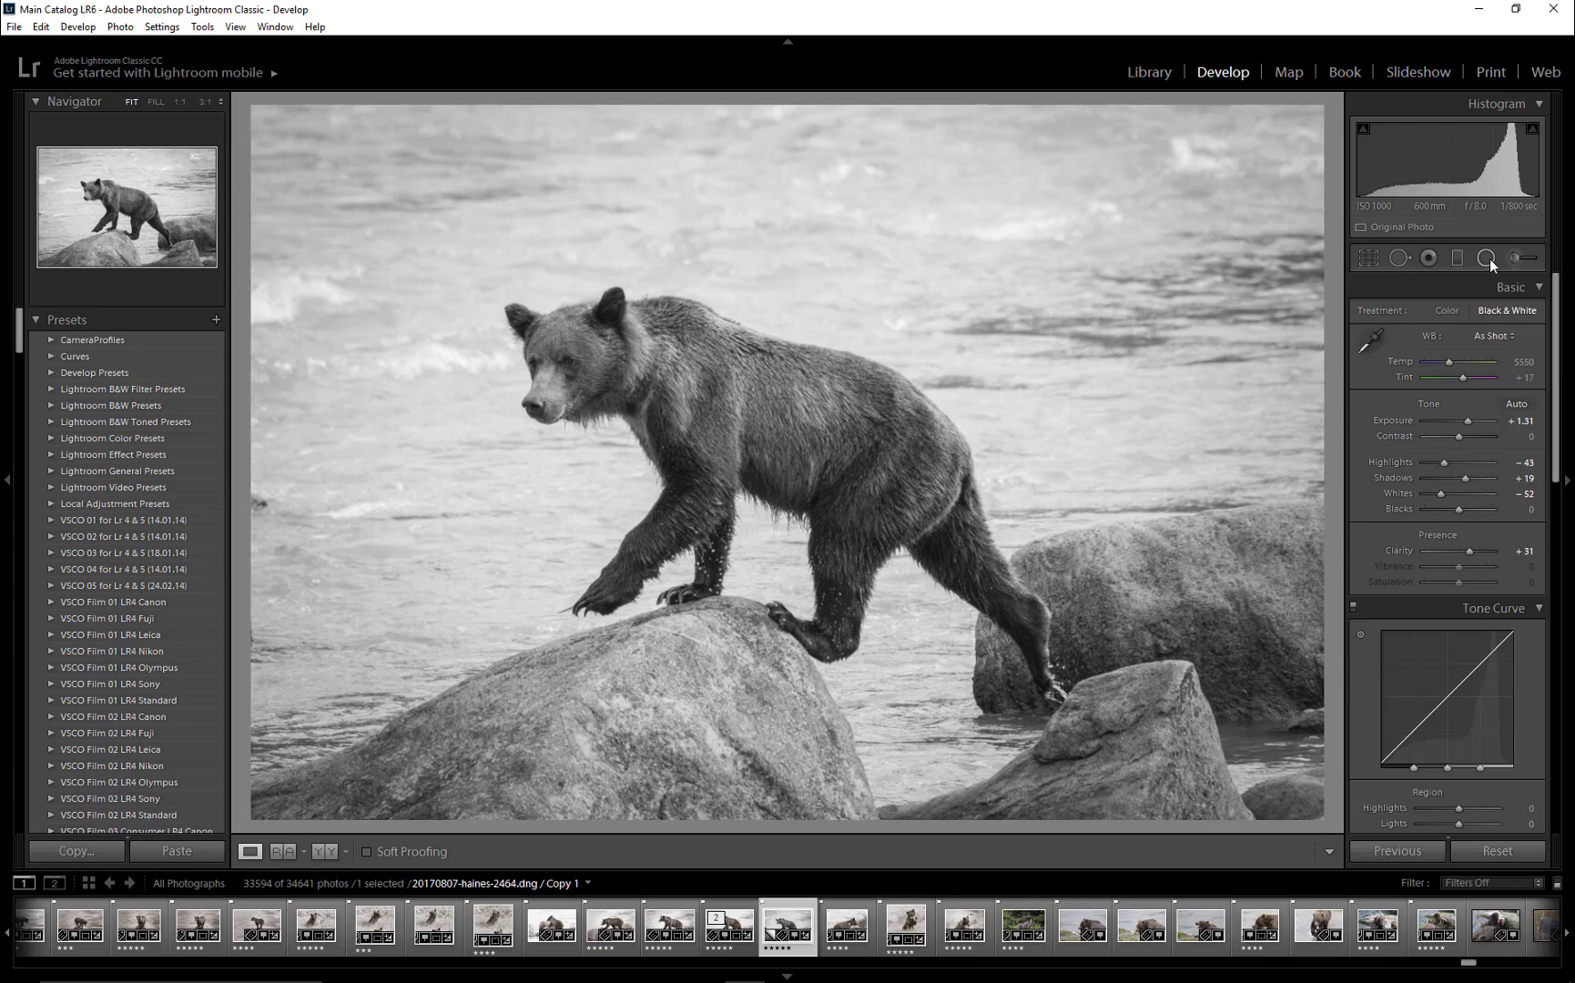
- Crop the photo to a 5 x 7 aspect by trimming its sides around the bear, and apply the crop
click(1371, 258)
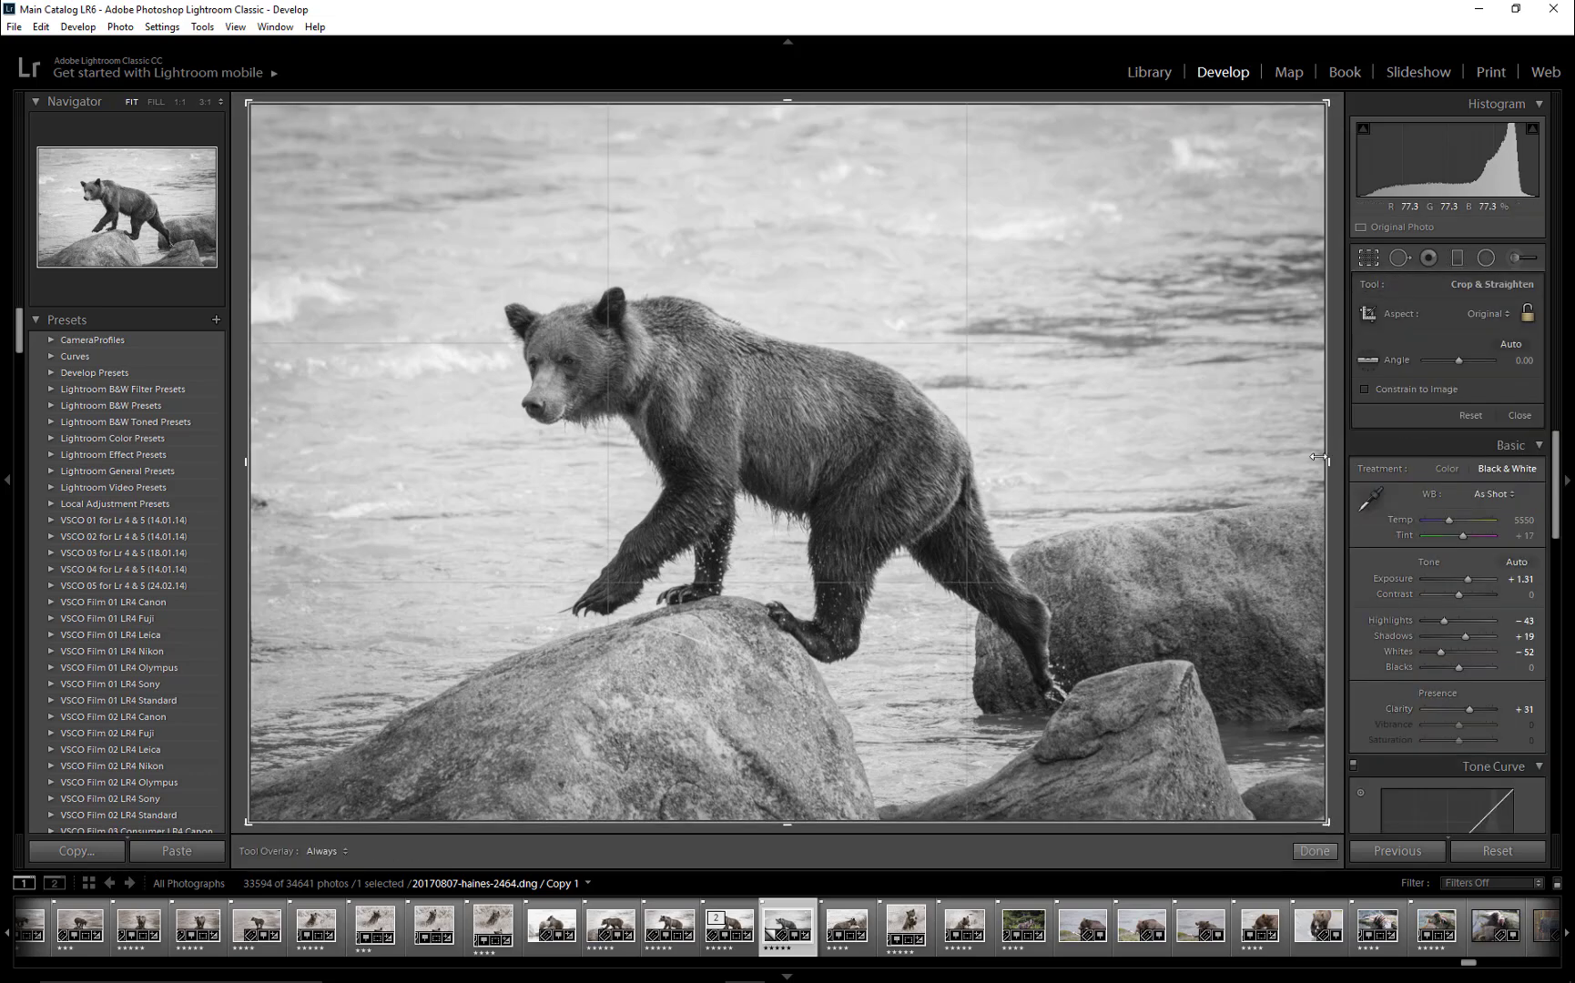
drag(1324, 464, 1284, 460)
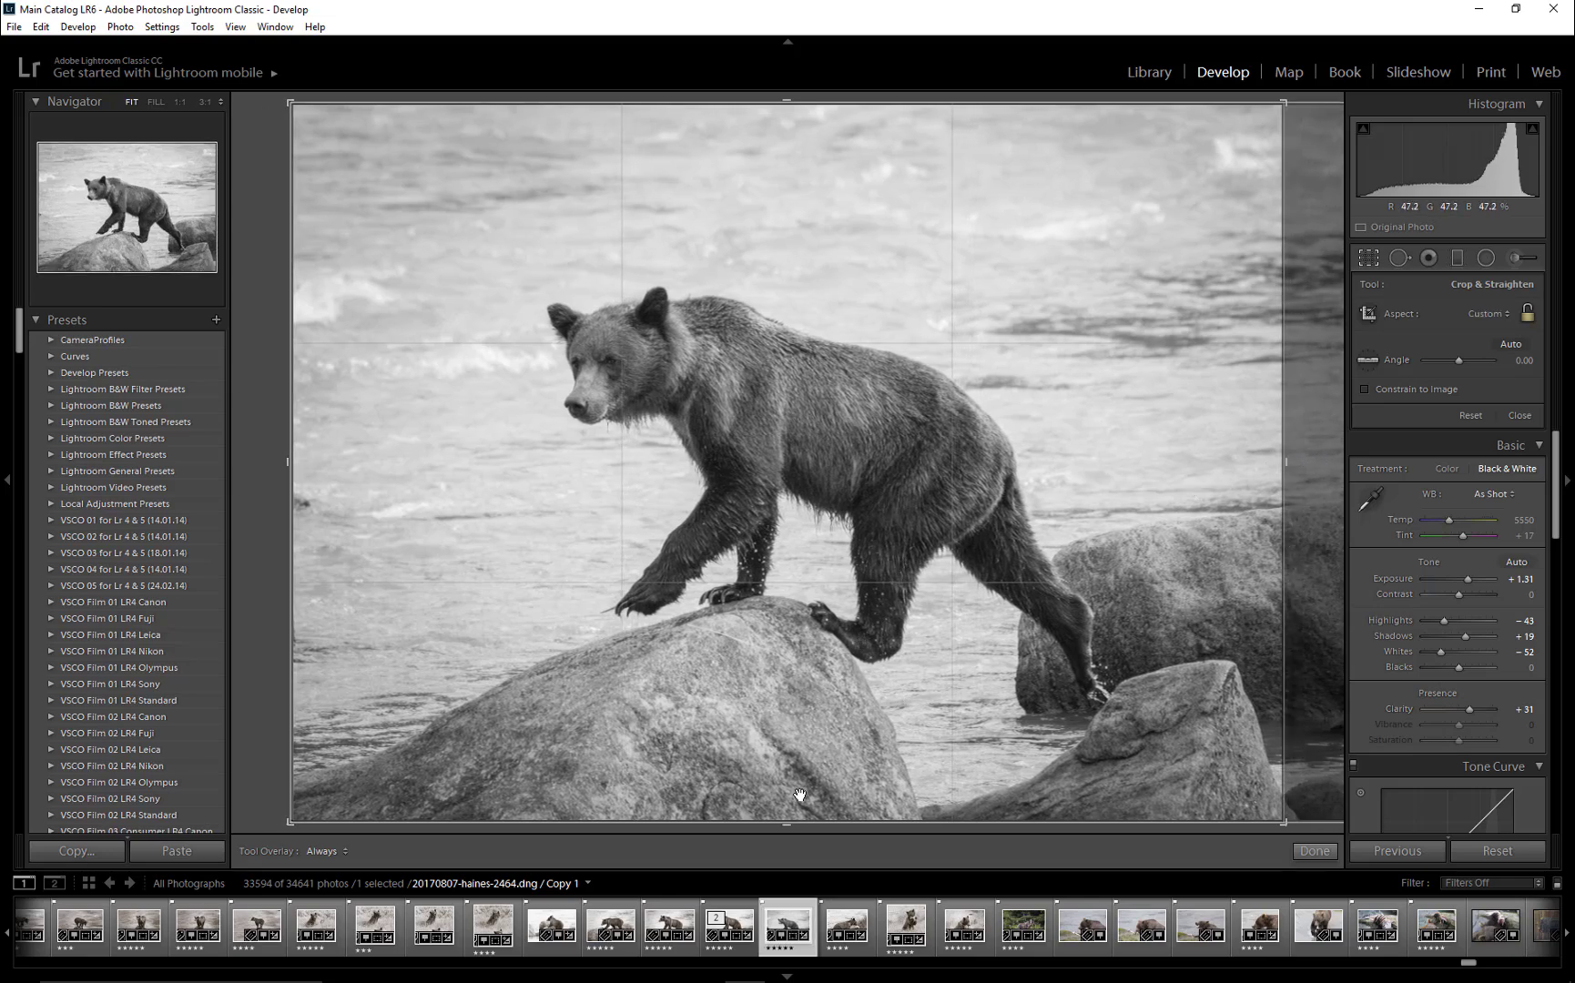
drag(789, 824, 788, 821)
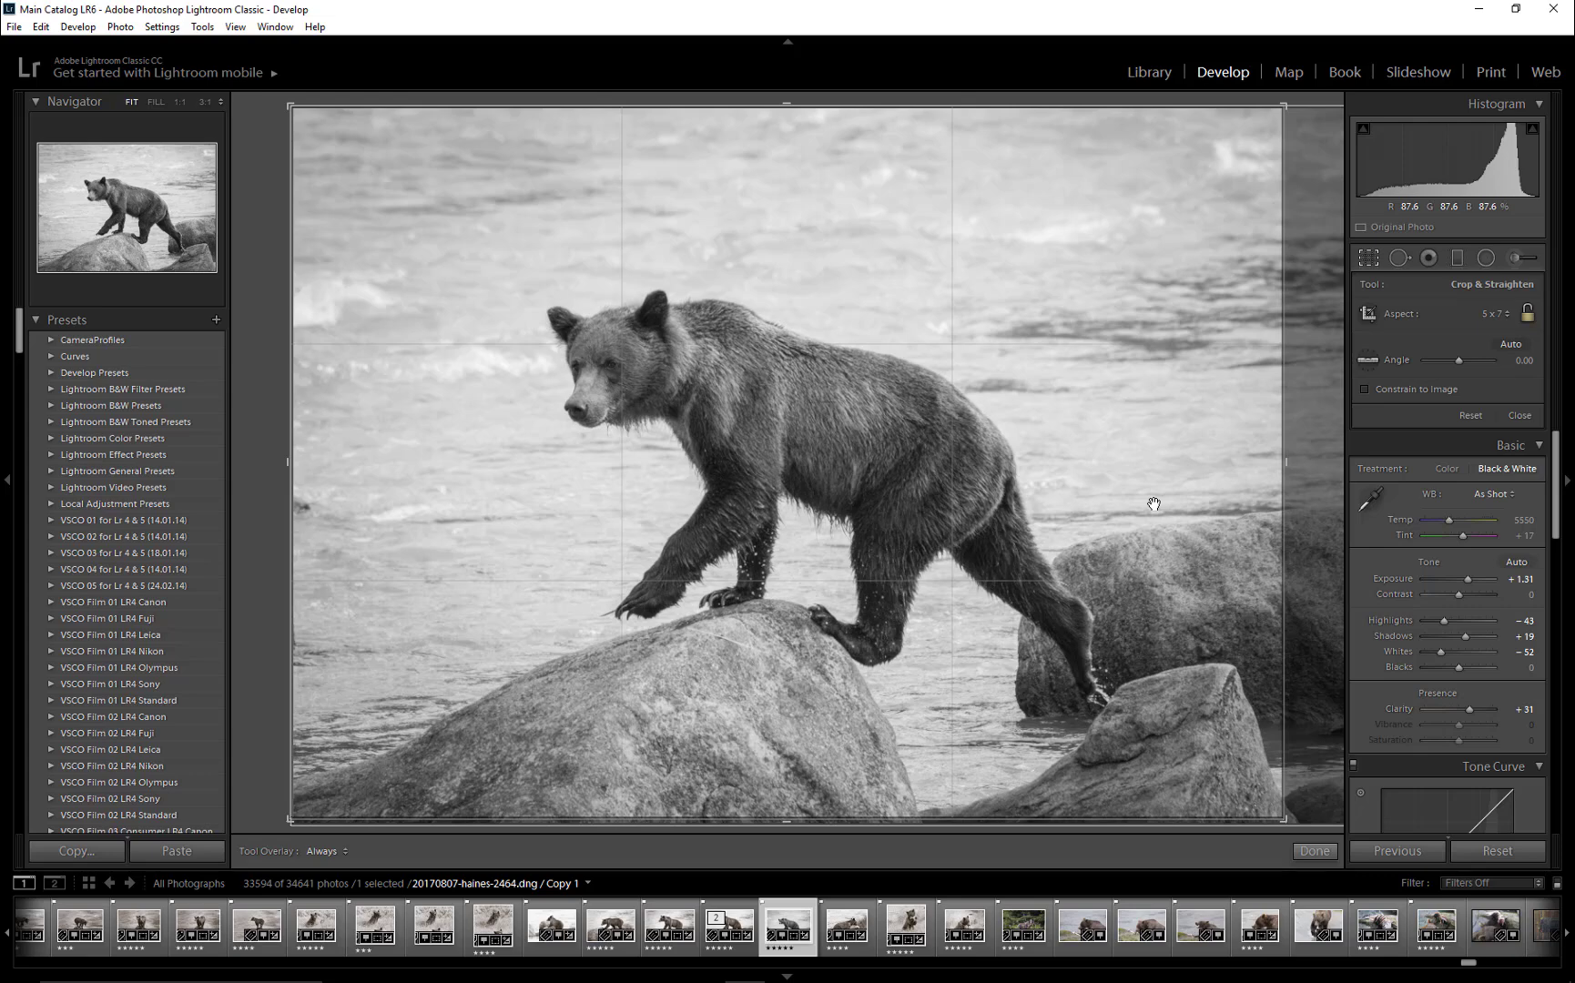
key(Return)
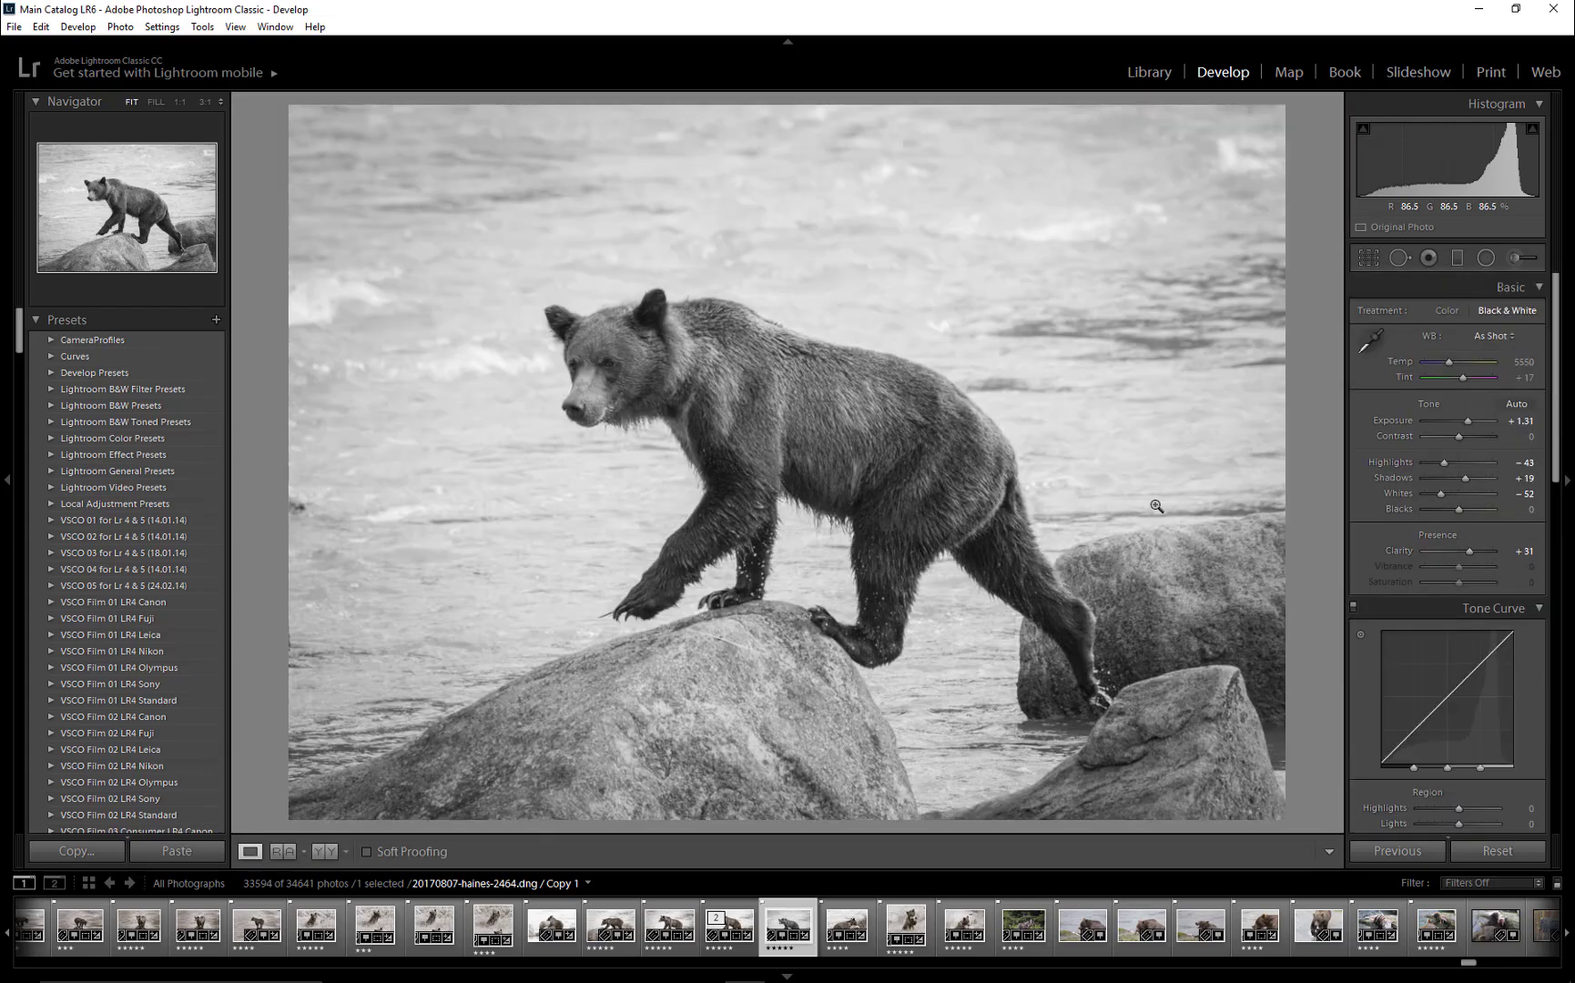
- Lighten the bear's front legs with the adjustment brush at Exposure 1.13, brush size about 6 and flow 30
click(1516, 257)
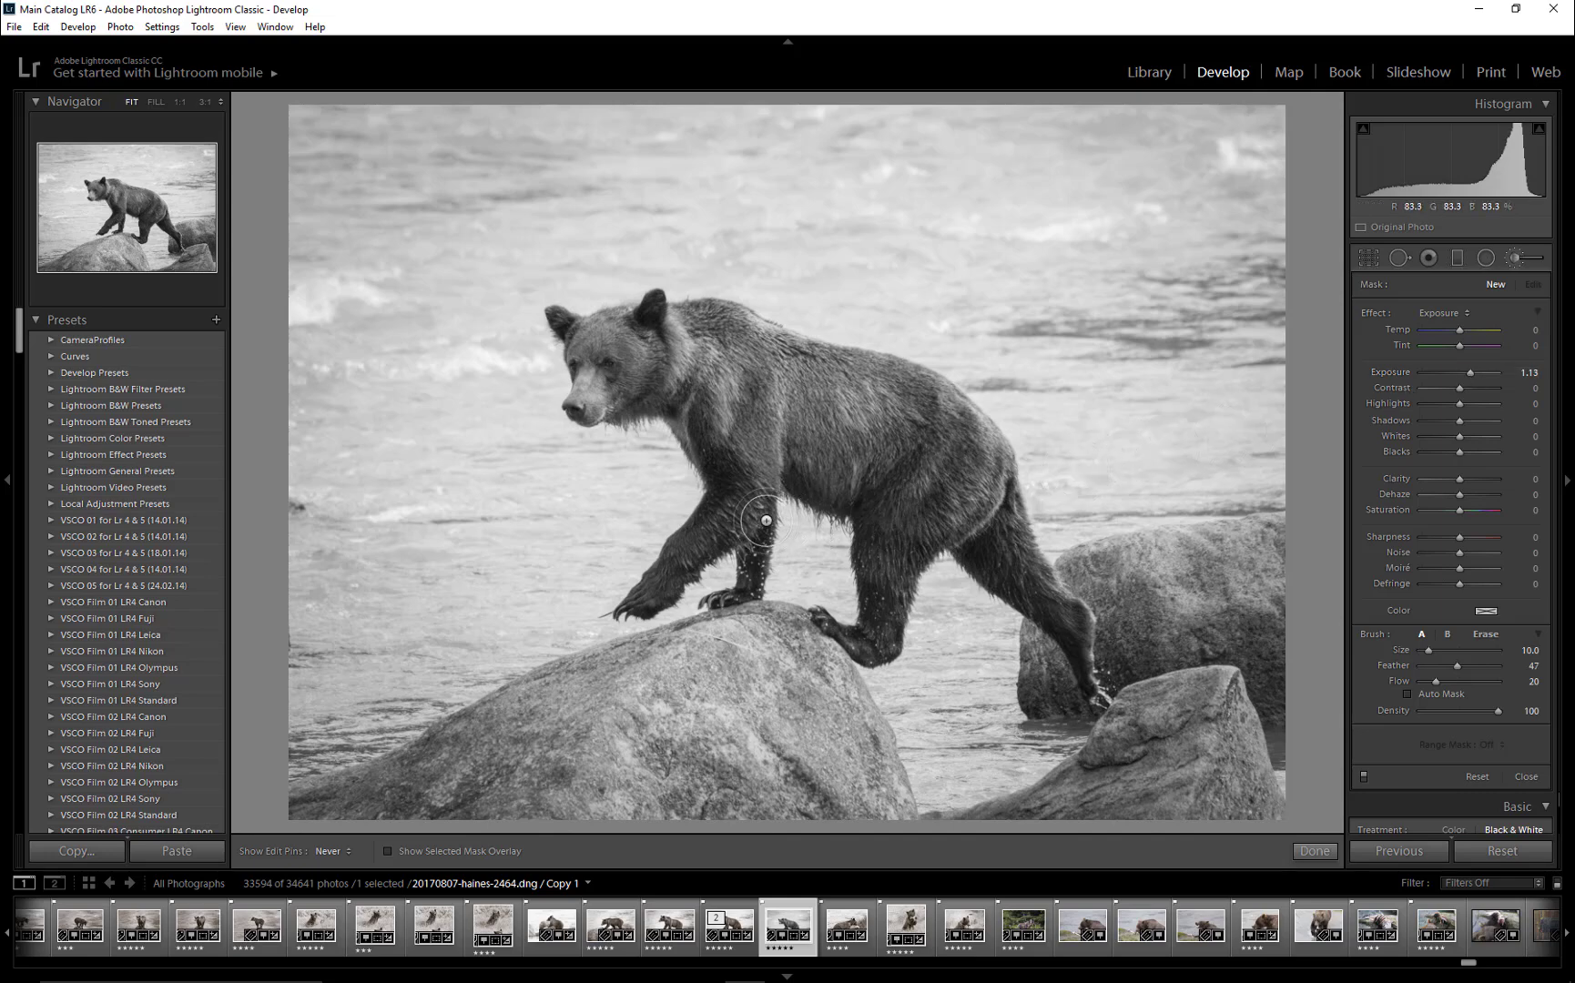
key(bracketleft)
key(bracketleft)
key(bracketleft)
key(bracketleft)
key(3)
mouse_move(670, 565)
mouse_down()
mouse_move(646, 601)
mouse_move(749, 503)
mouse_up()
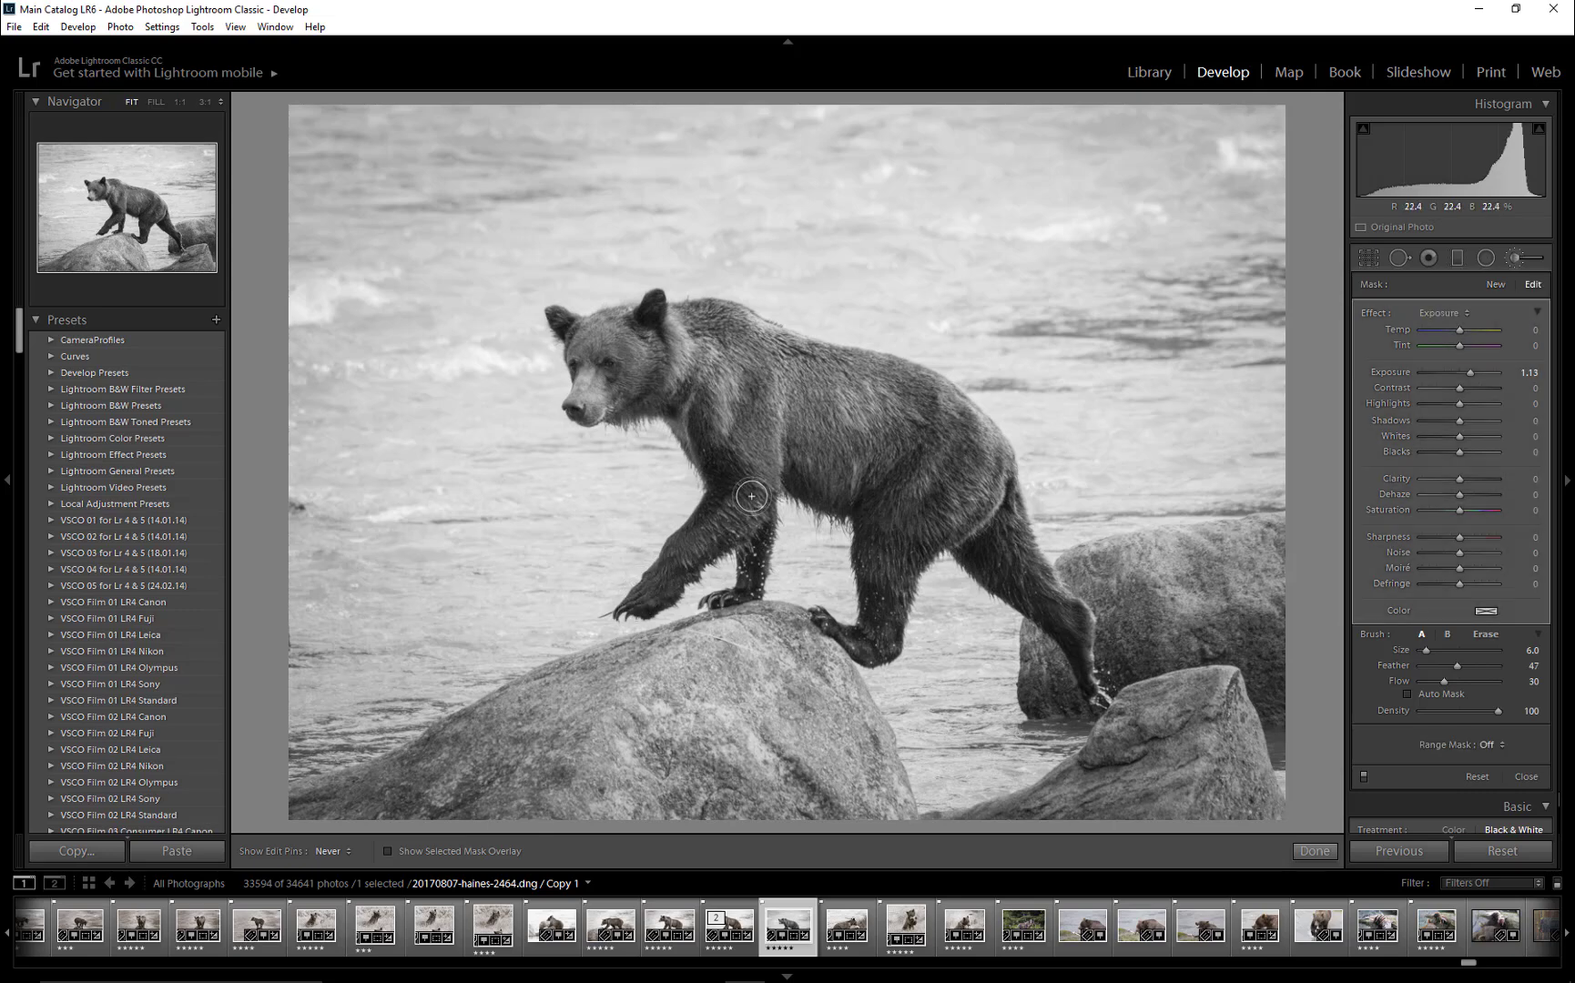
- Paint the same exposure adjustment over the bear's hind legs, varying the brush size between about 5 and 7
key(])
mouse_move(867, 560)
mouse_down()
mouse_move(889, 570)
mouse_move(898, 662)
mouse_up()
key(bracketleft)
key(bracketleft)
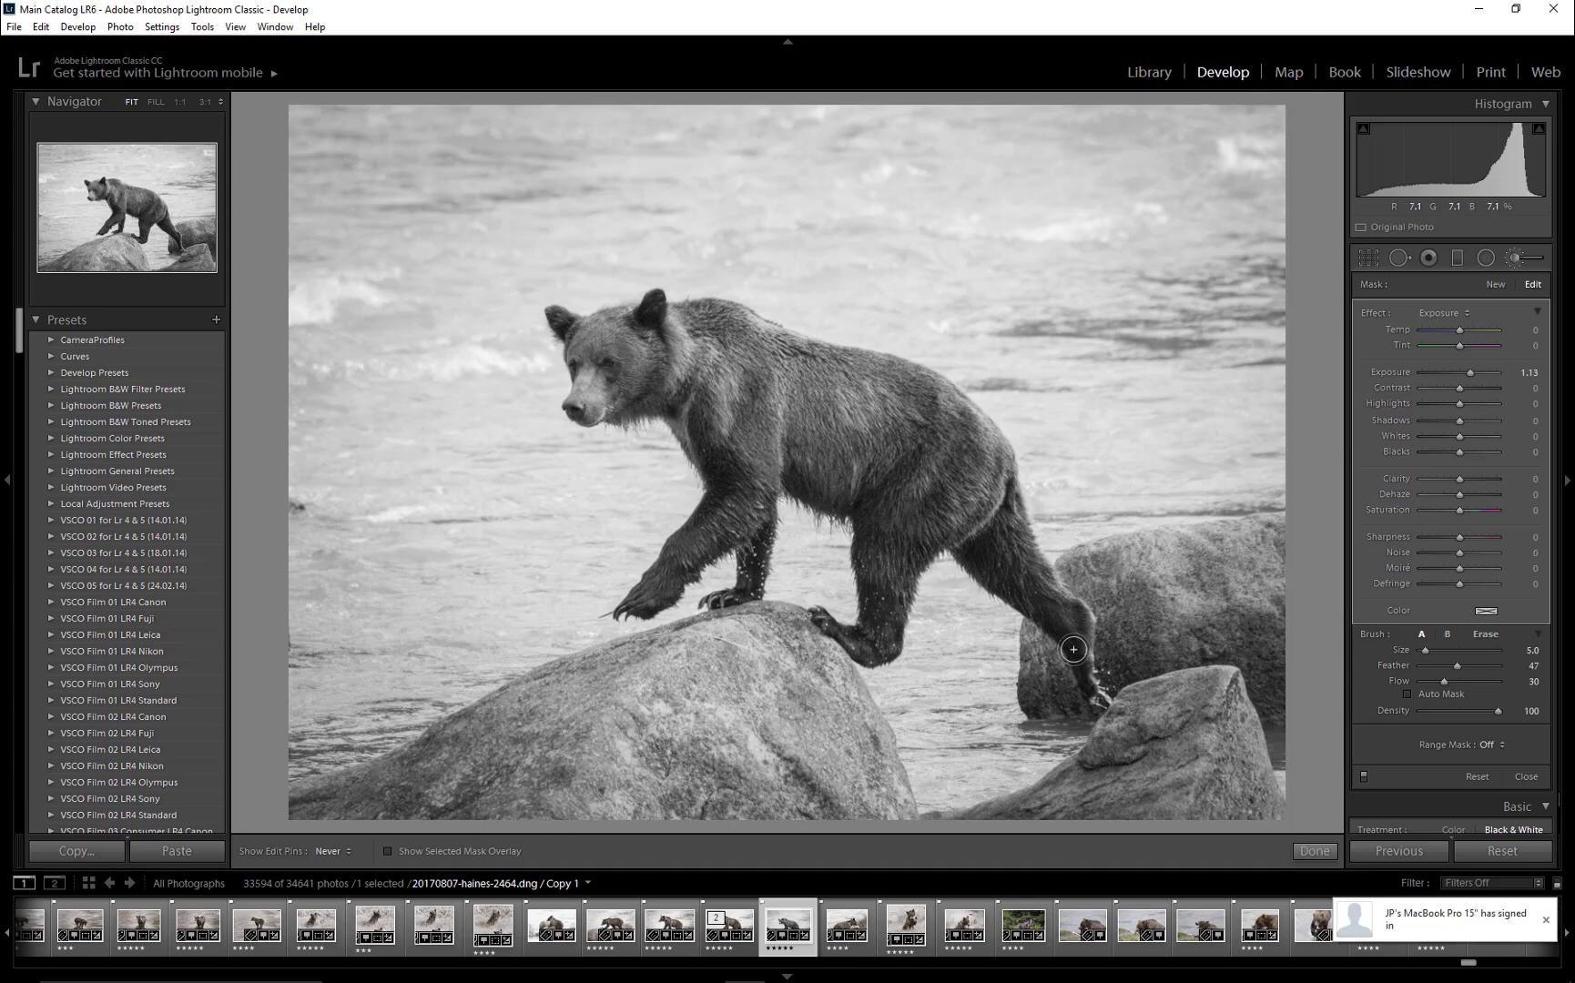
key(bracketleft)
key(bracketright)
key(bracketright)
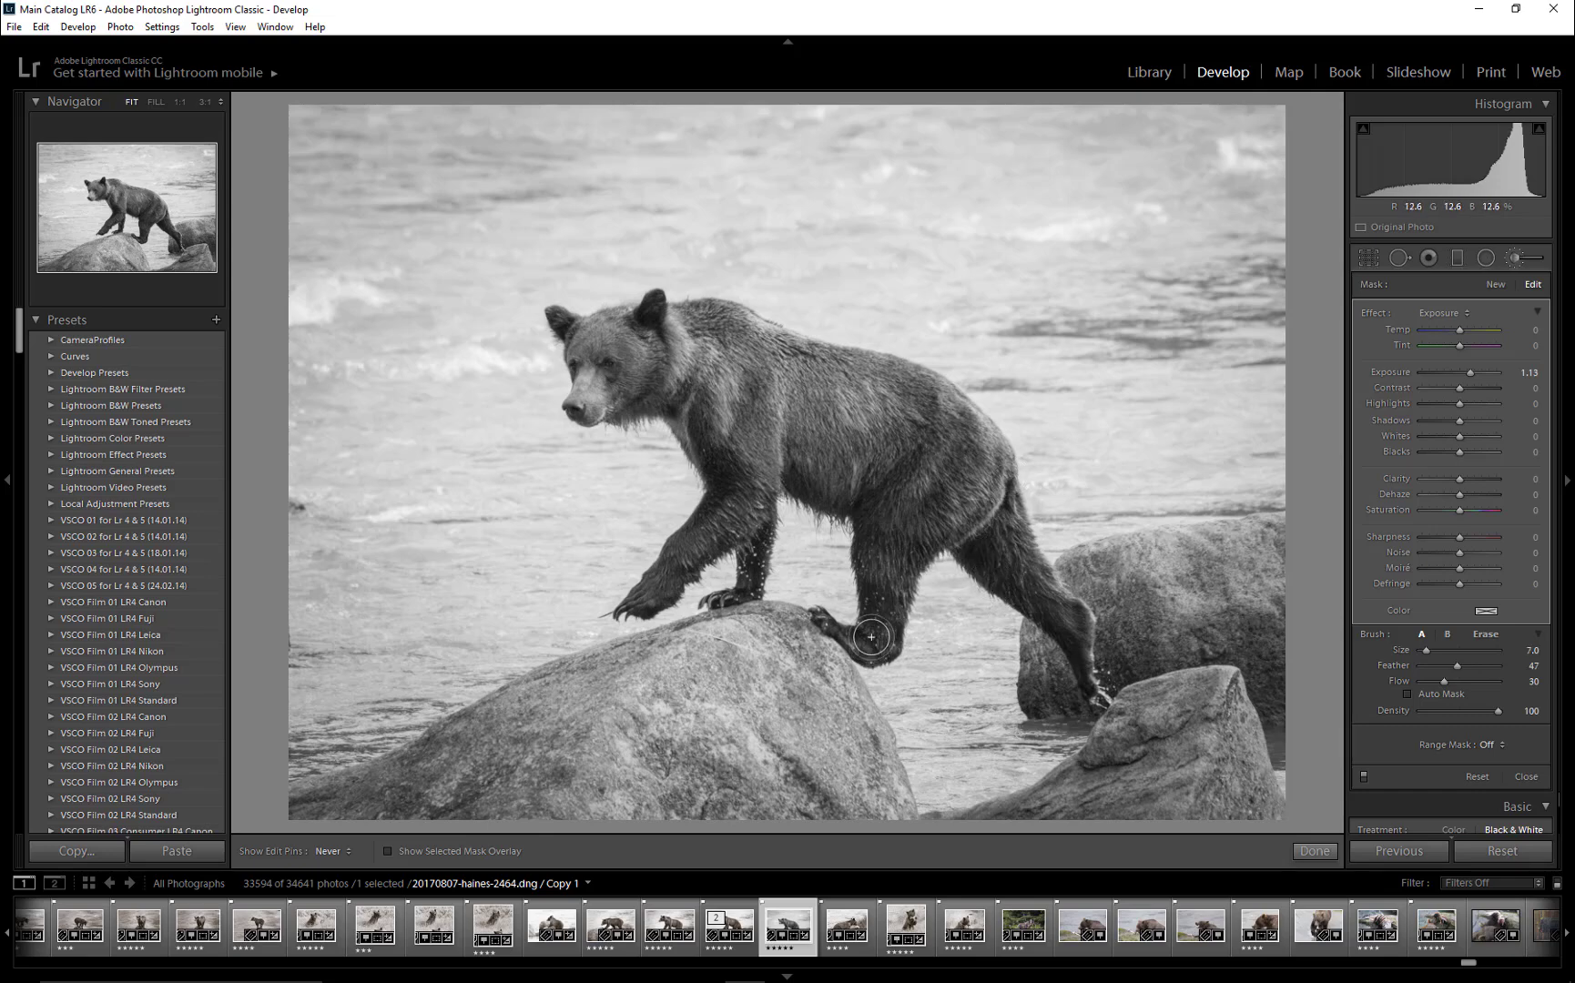
key(bracketright)
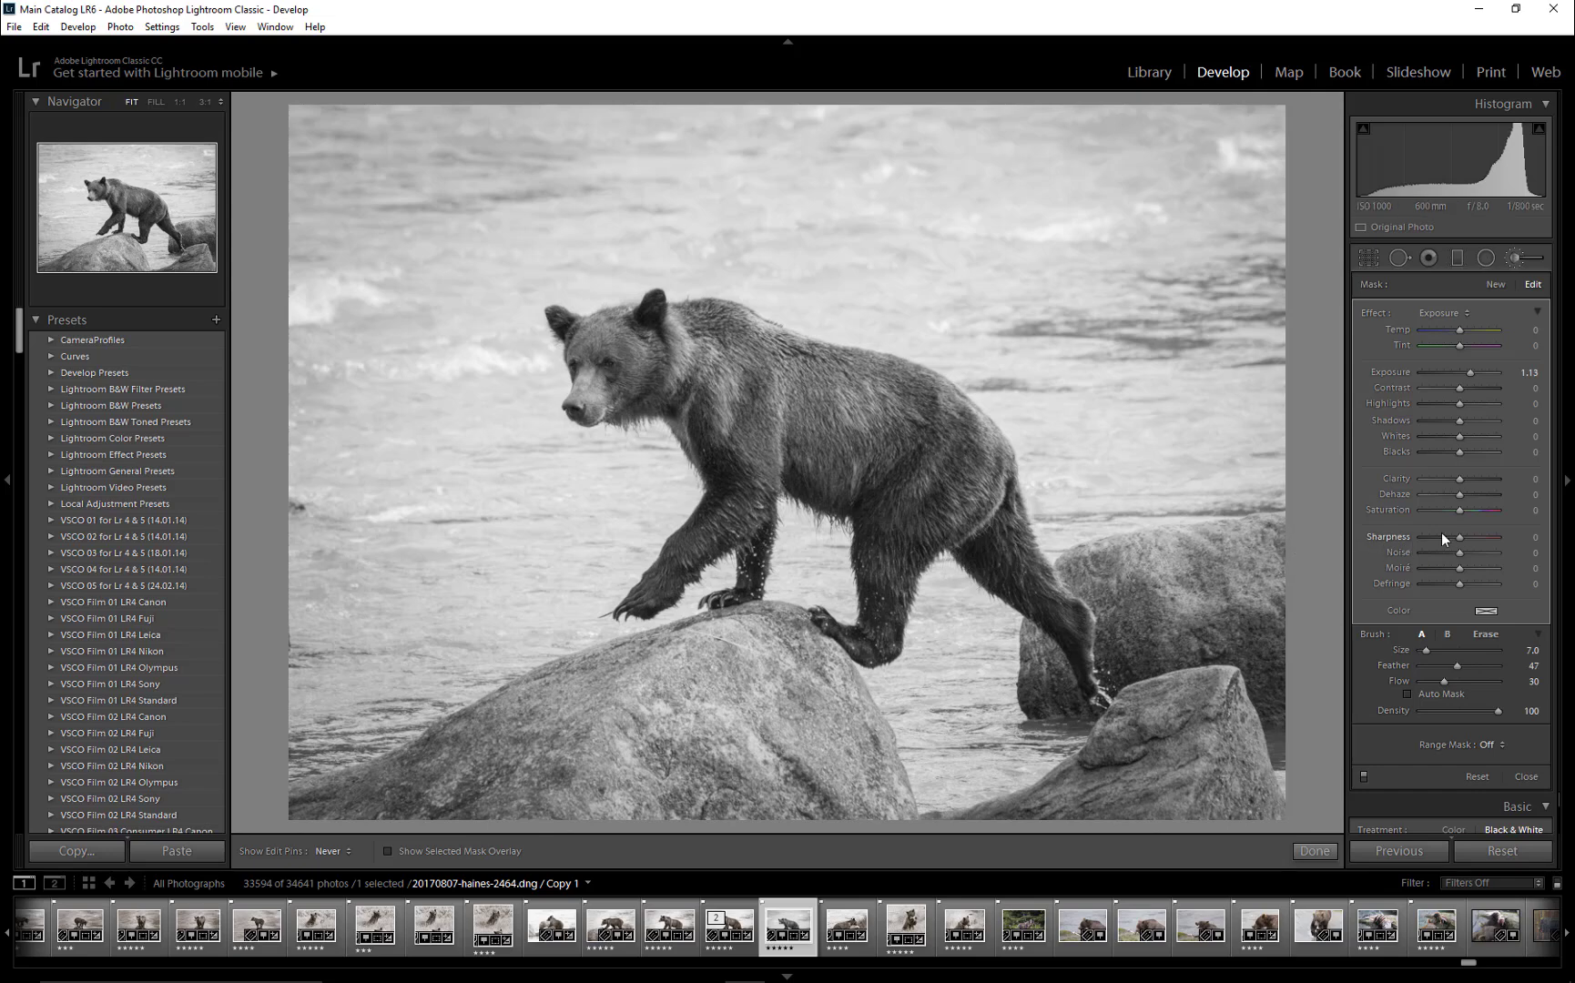
- Set the brush adjustment's Clarity to 39 and paint it over the bear's body and chest with a brush of about size 15
drag(1457, 477, 1467, 477)
scroll(824, 465, up, 6)
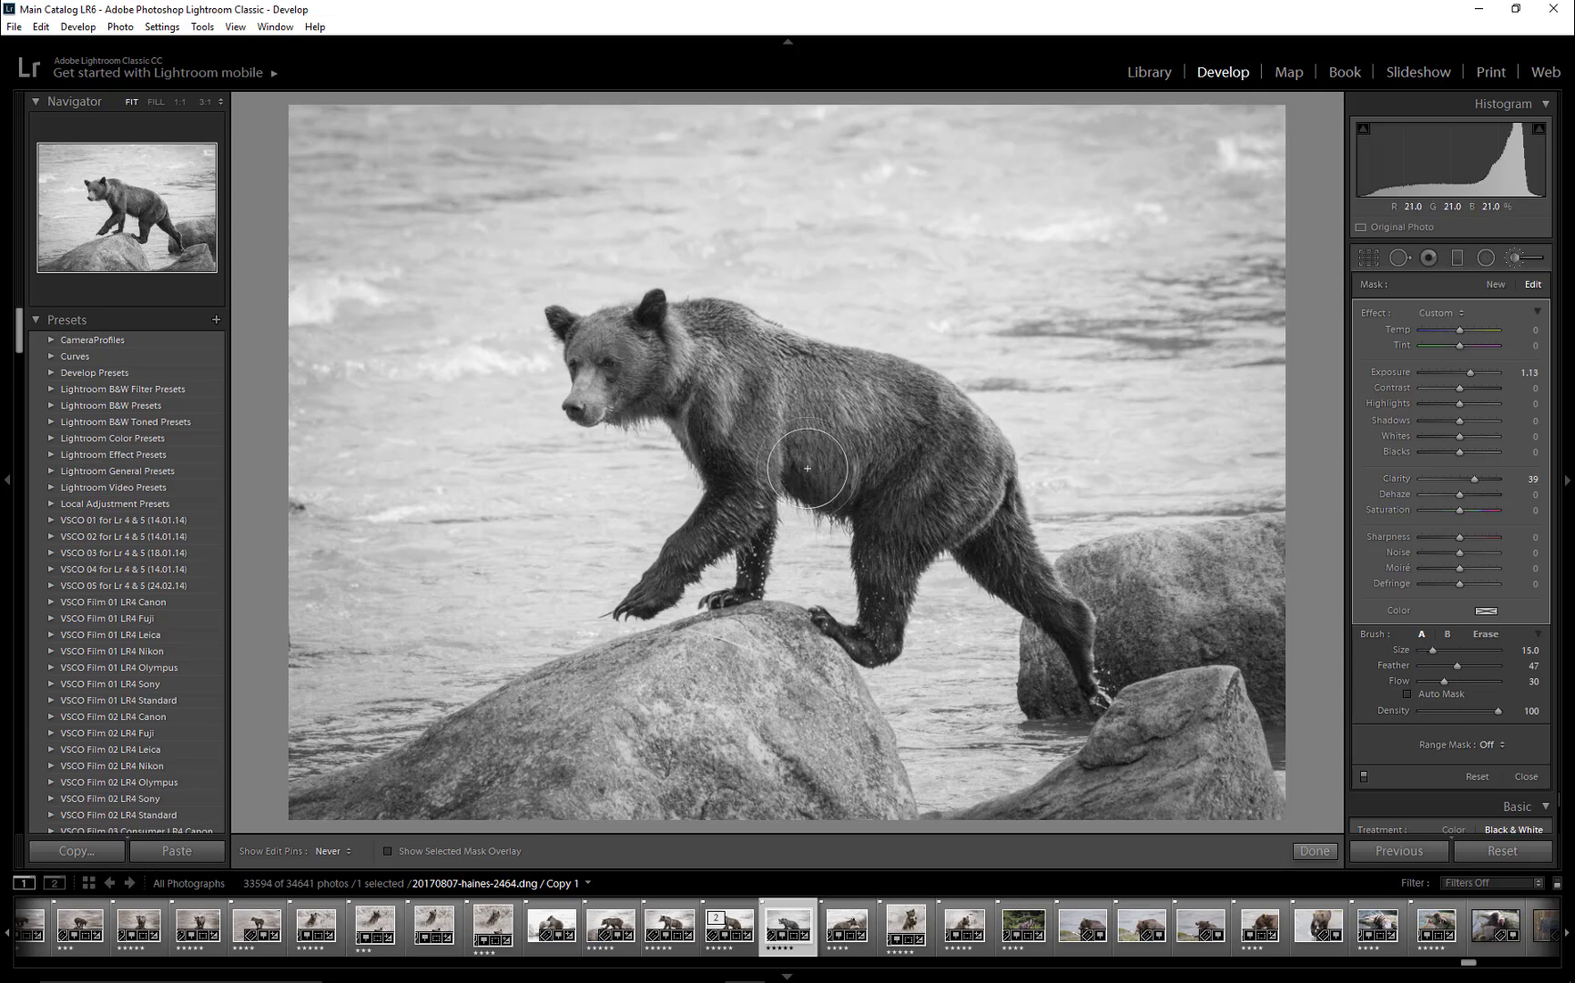
scroll(701, 439, down, 6)
mouse_move(701, 439)
mouse_down()
mouse_move(721, 557)
mouse_move(752, 489)
mouse_move(690, 427)
mouse_up()
- Paint the brush adjustment over the bear's eyes and the fur around them at 1:1 view with a small brush, raising the flow to 40
key(z)
key([)
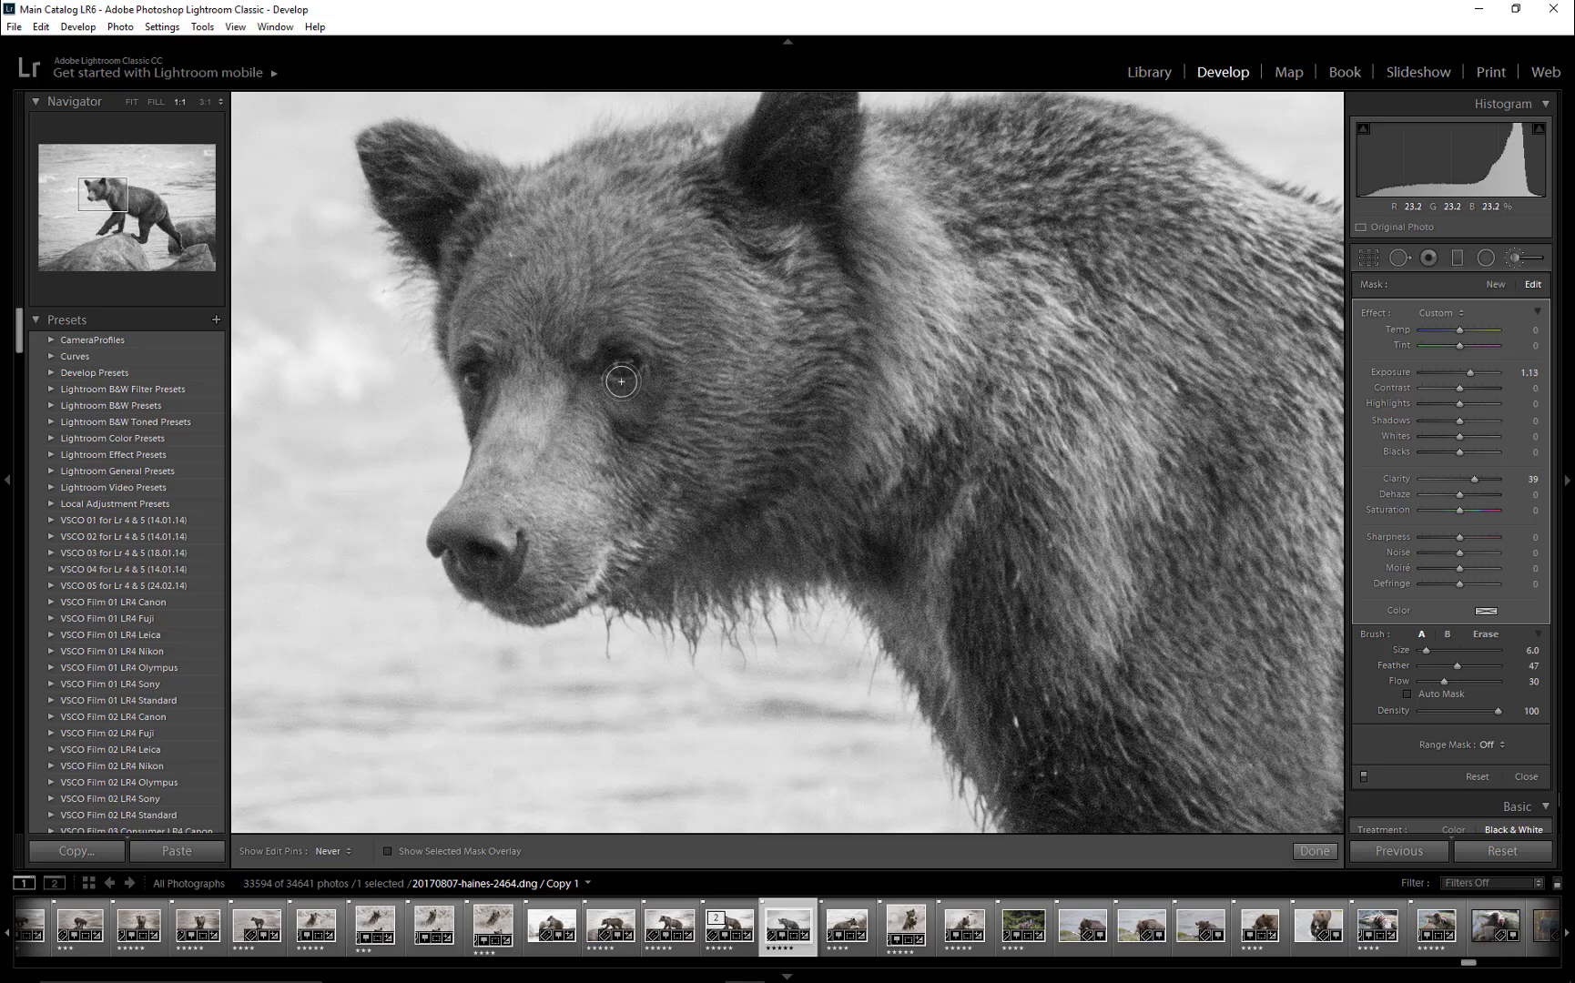
mouse_move(618, 361)
mouse_down()
mouse_move(653, 365)
mouse_move(611, 398)
mouse_move(570, 368)
mouse_move(529, 381)
mouse_up()
key([)
key(4)
mouse_move(473, 399)
mouse_down()
mouse_move(479, 362)
mouse_move(473, 432)
mouse_up()
key(])
key(])
drag(611, 366, 648, 379)
- Paint the same adjustment over the bear's nearer dark ear with an enlarged brush at flow 40
mouse_move(791, 299)
mouse_down()
mouse_move(799, 334)
mouse_move(731, 443)
mouse_up()
key(])
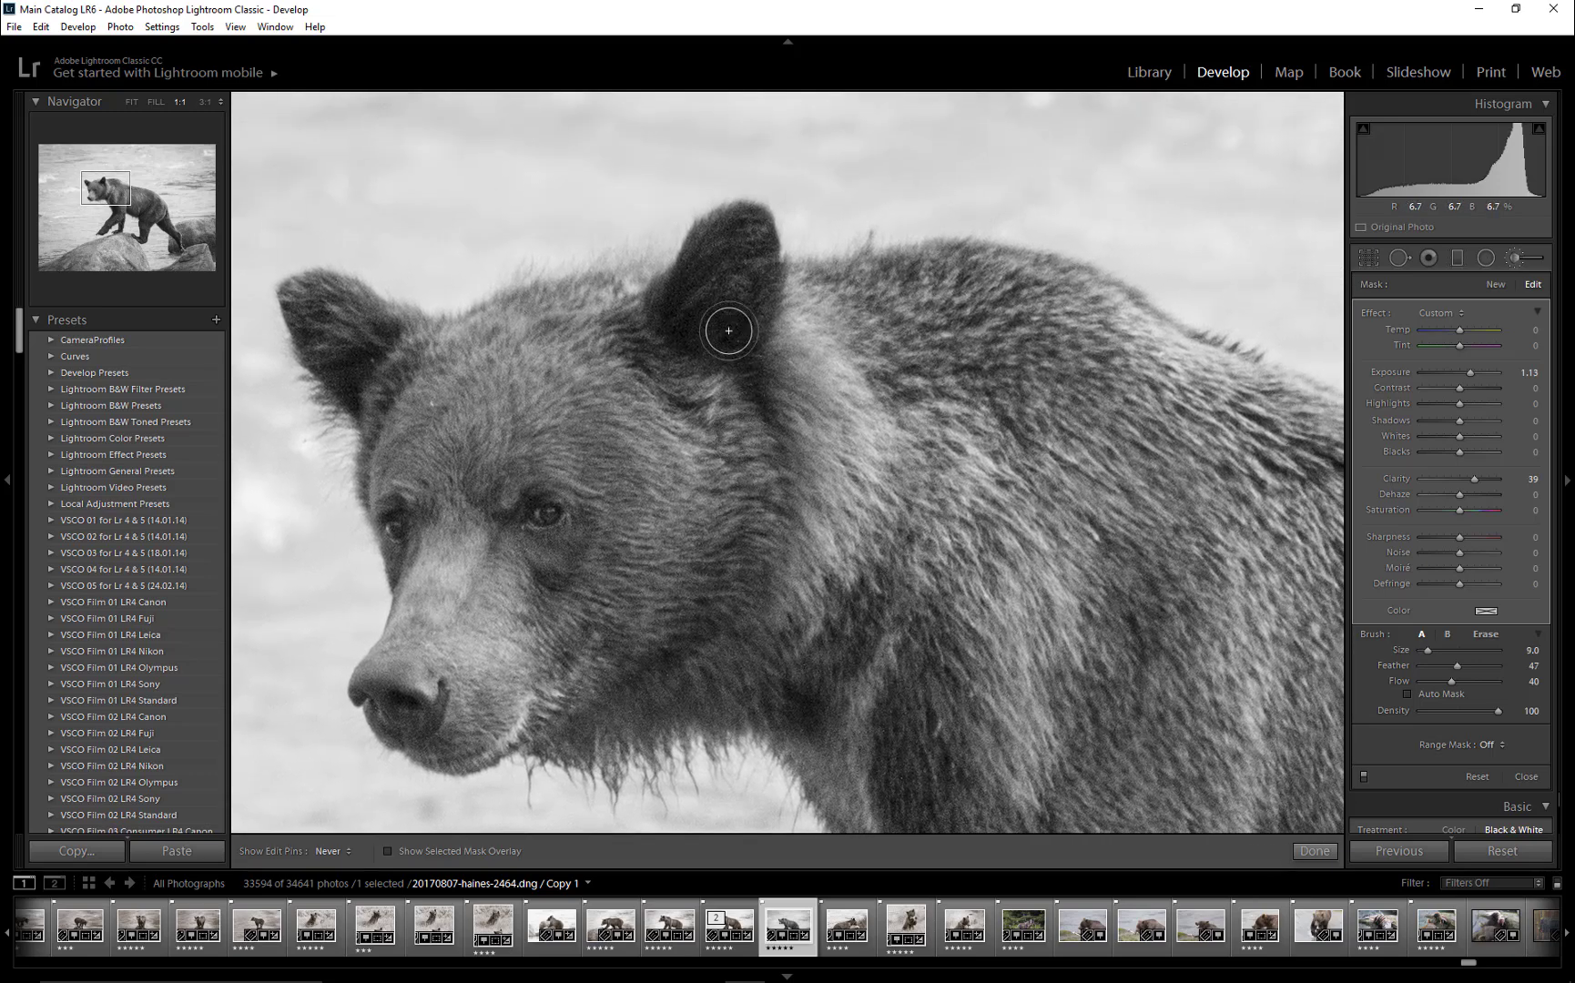
key(])
mouse_move(731, 330)
mouse_down()
mouse_move(744, 255)
mouse_move(710, 270)
mouse_move(703, 349)
mouse_move(739, 334)
mouse_move(771, 248)
mouse_move(759, 358)
mouse_up()
click(728, 500)
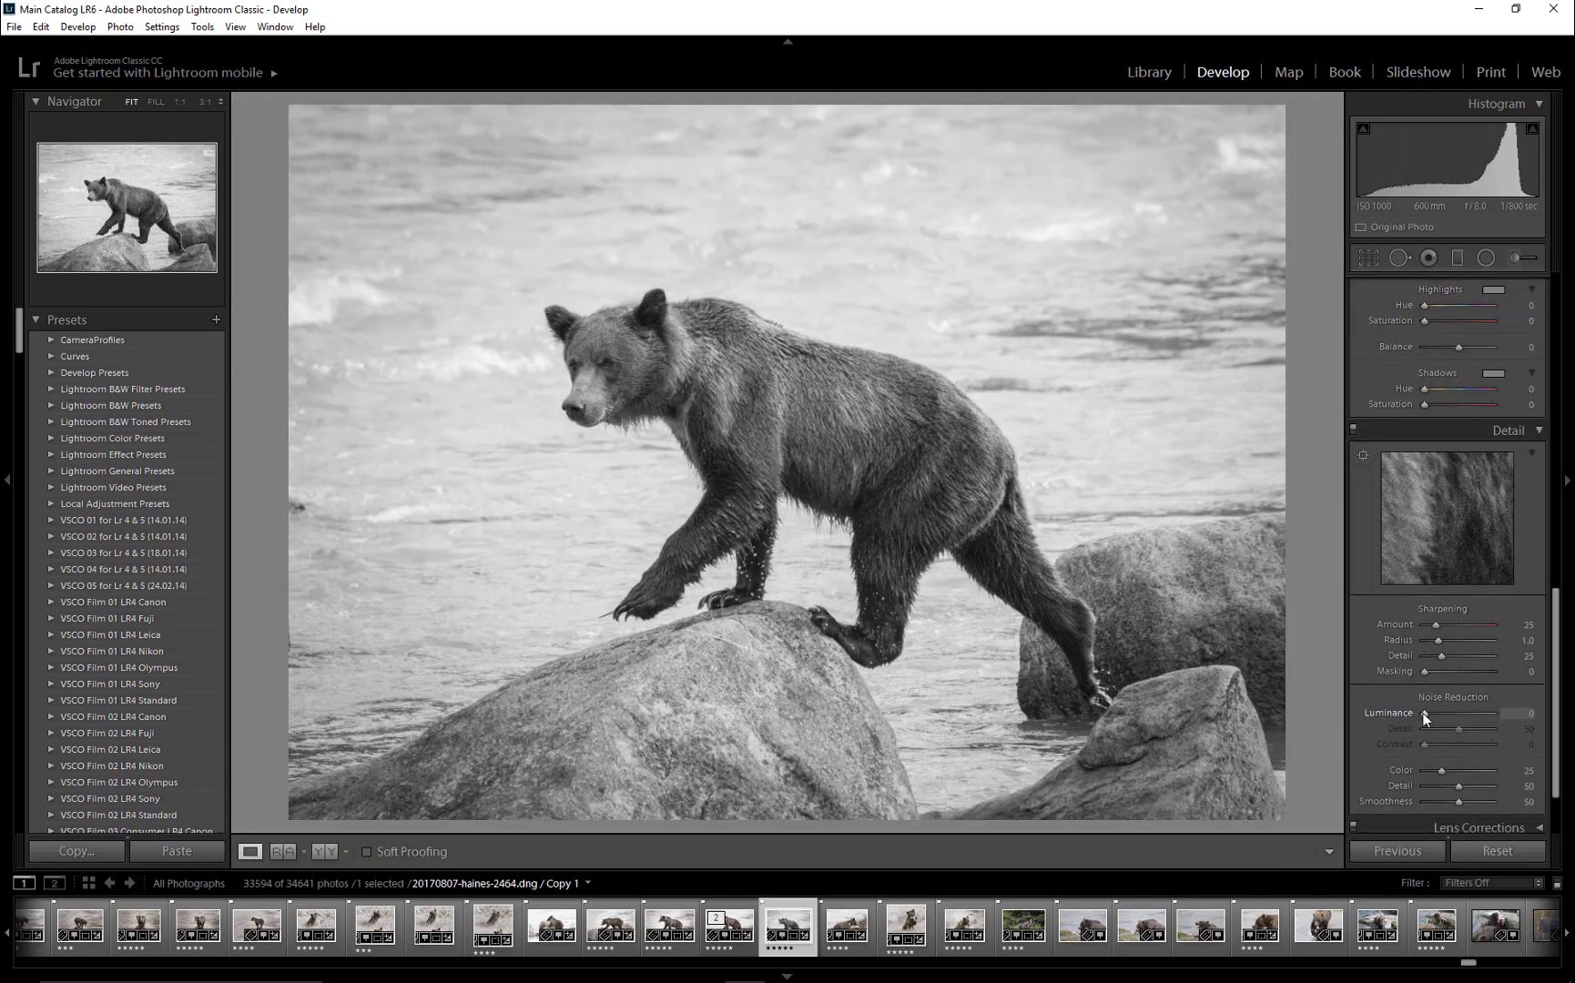
- Set the luminance noise reduction to 20 and check the result on the bear's face at 1:1
drag(1424, 713, 1435, 714)
click(1527, 713)
text(20)
key(Return)
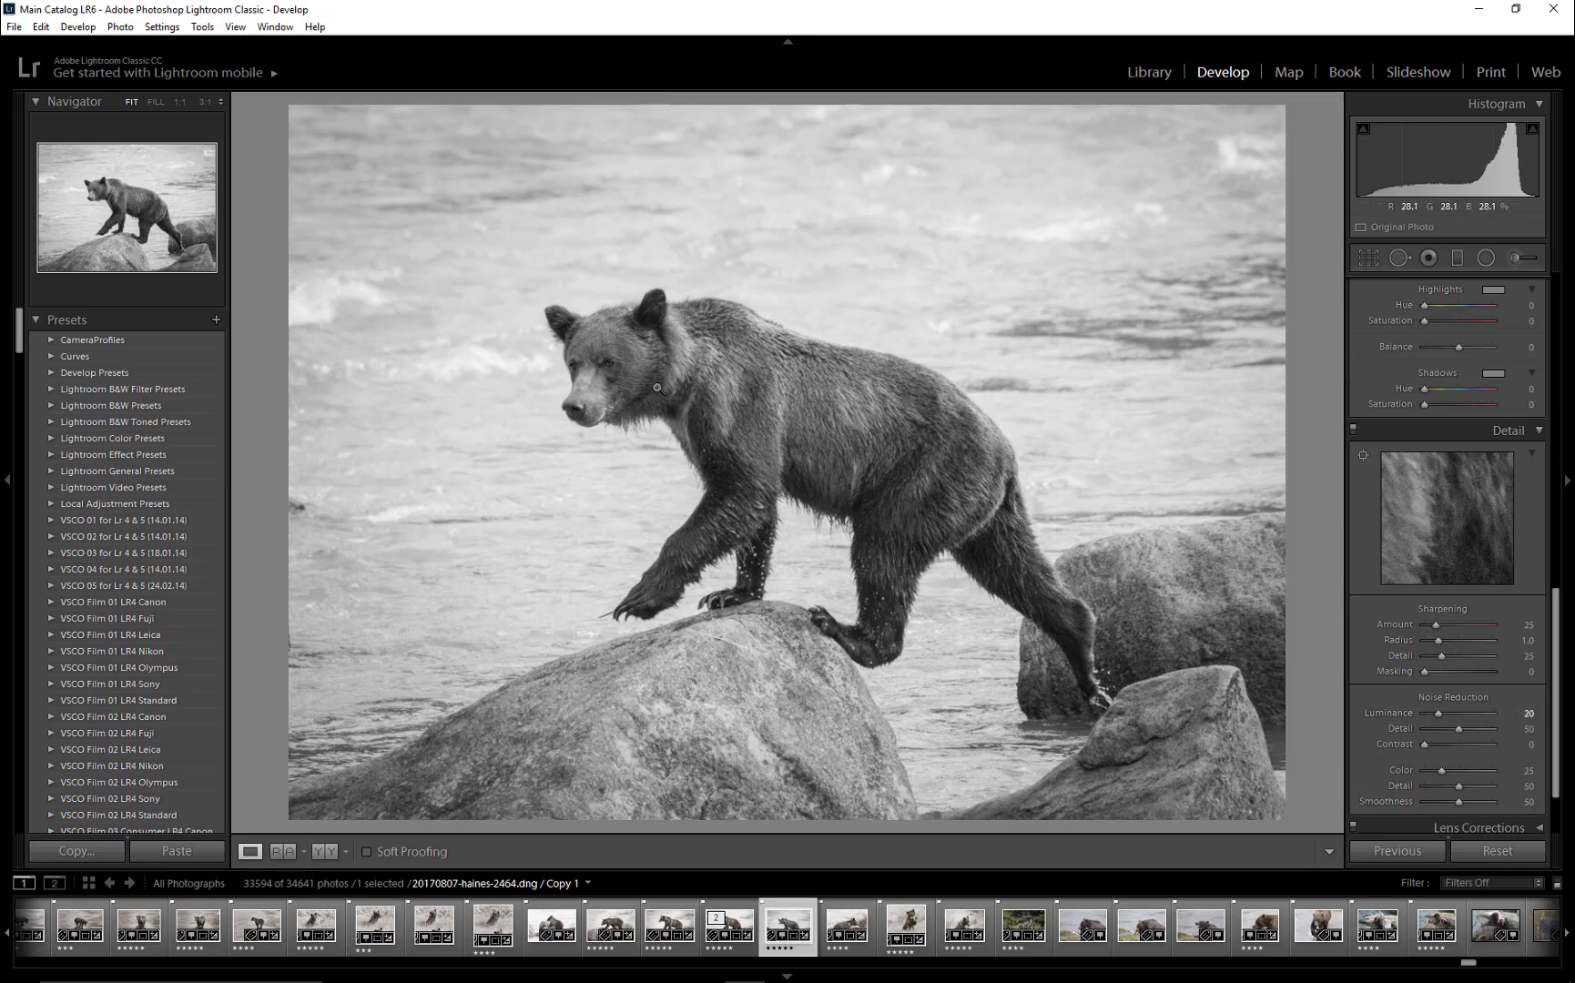
click(602, 364)
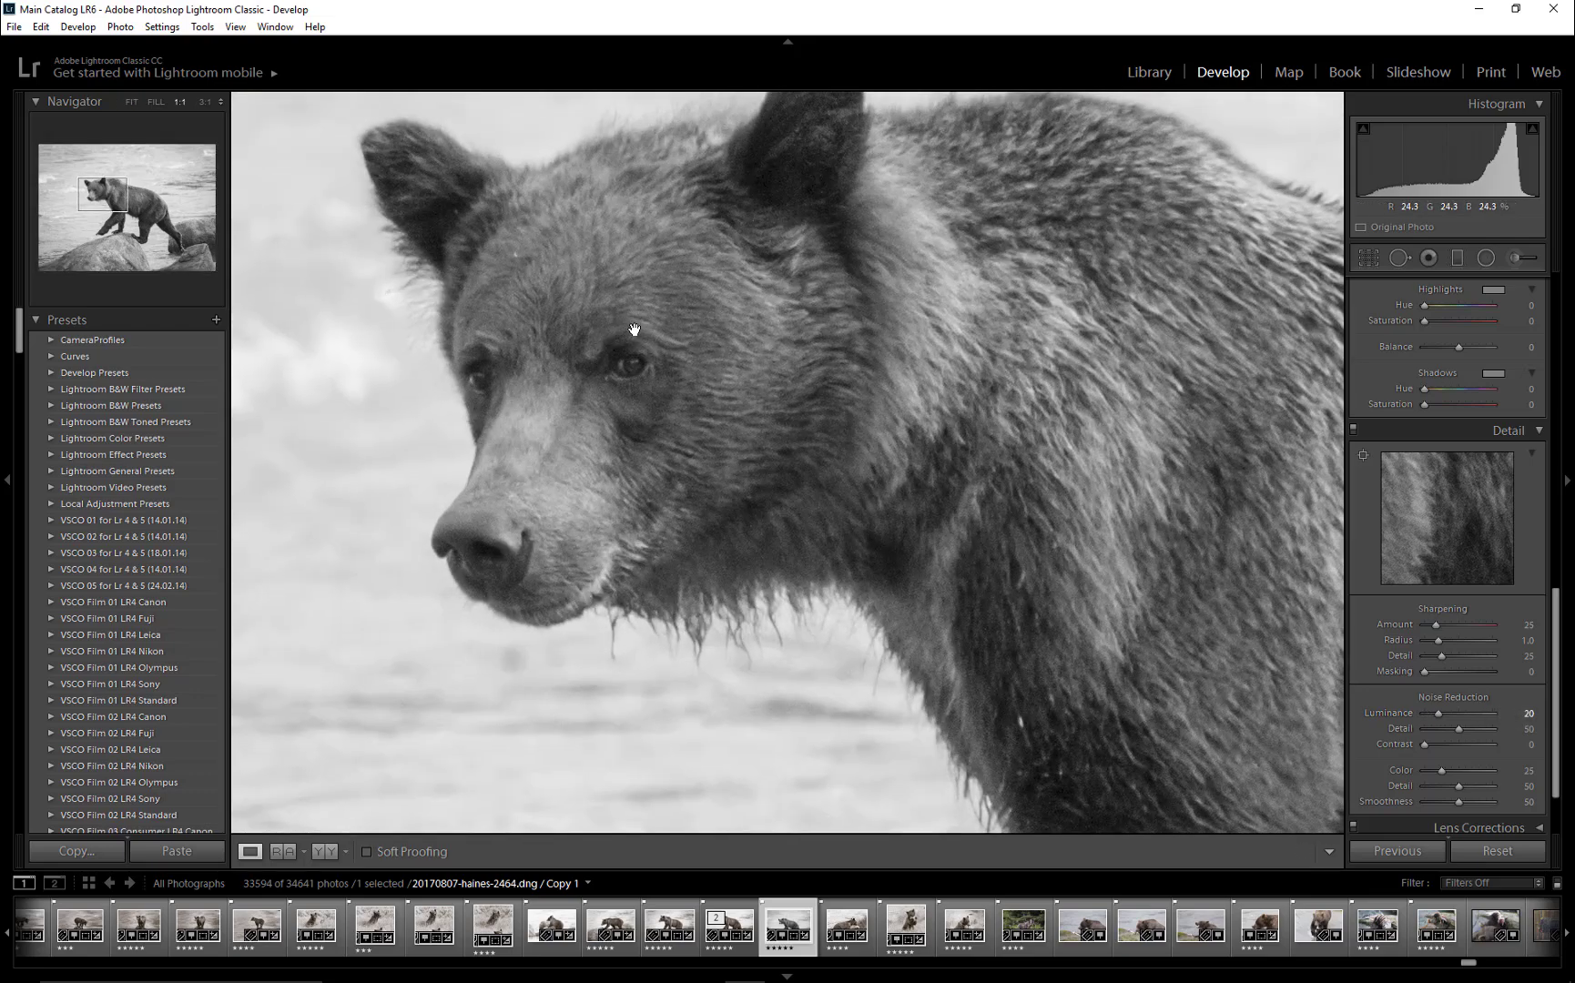
click(644, 321)
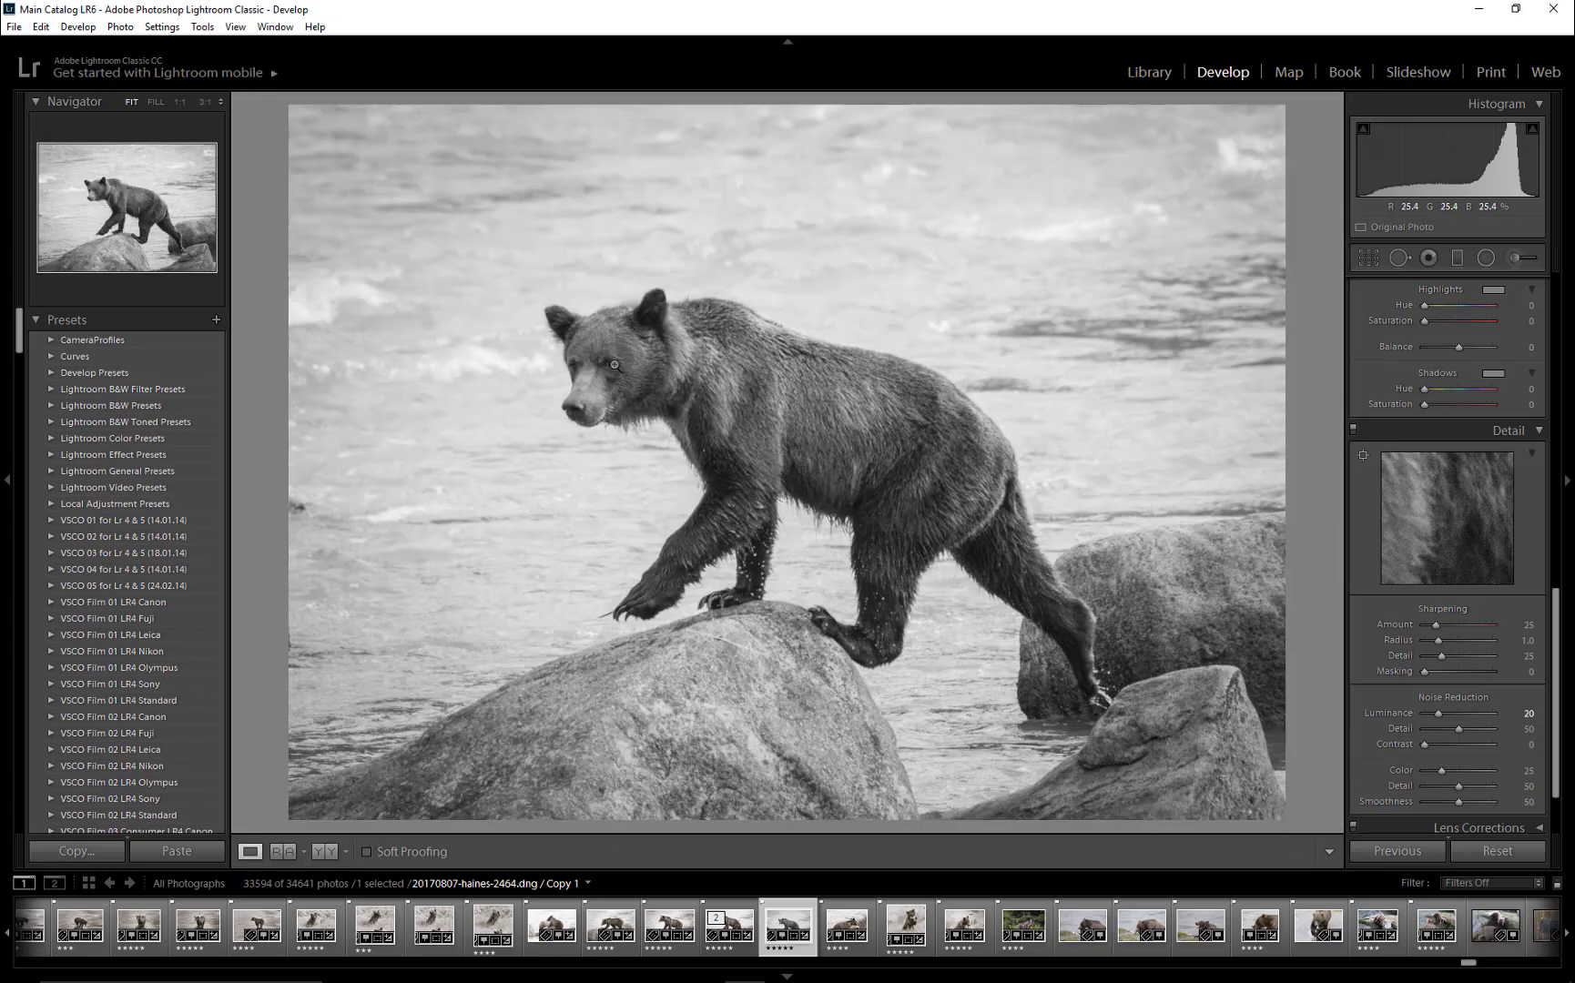
- Paint a new brush adjustment with Sharpness 52 over the bear's eyes at 1:1 view, using brush size 11 and flow 50
click(617, 369)
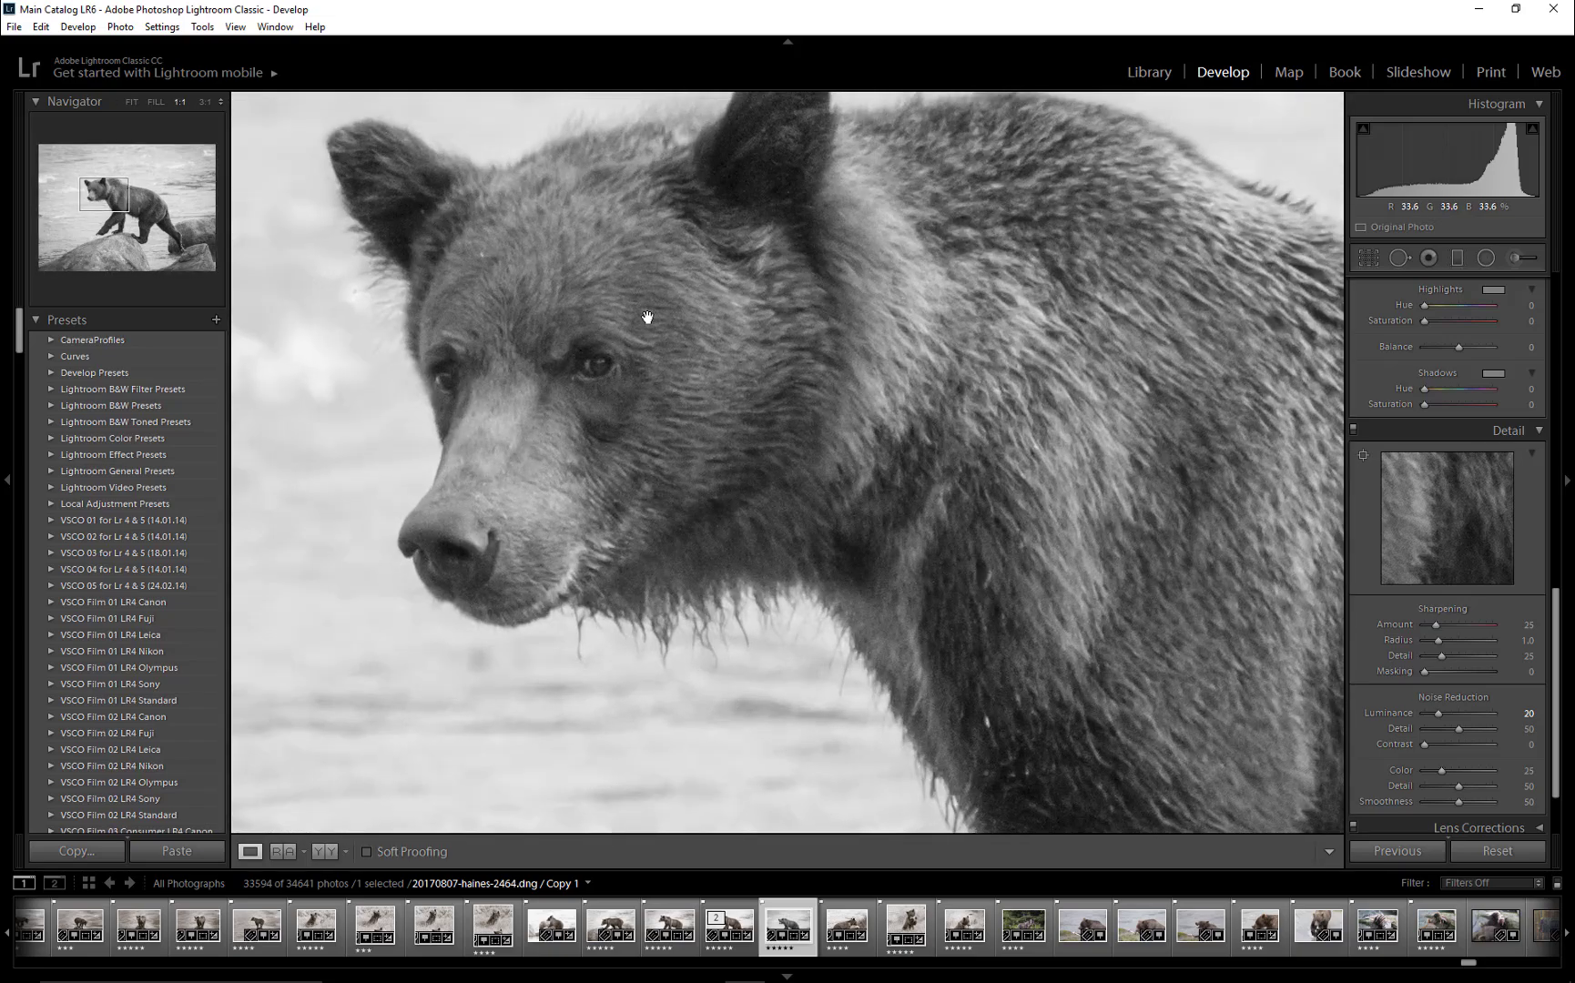
drag(647, 316, 615, 407)
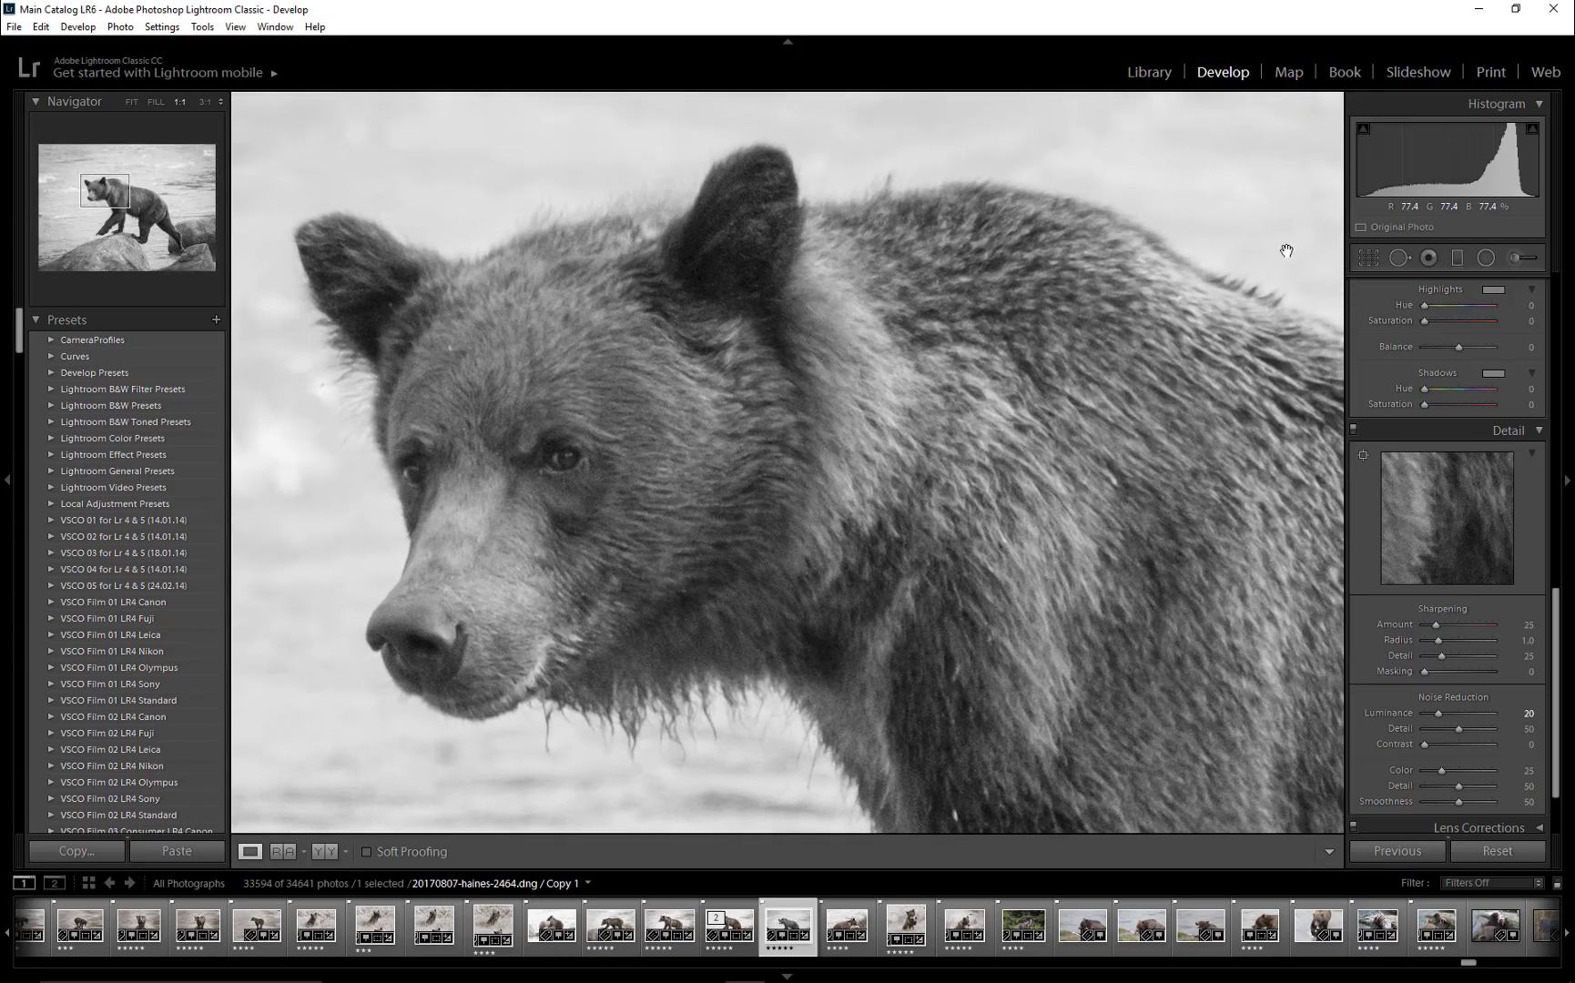
click(1512, 259)
click(1455, 314)
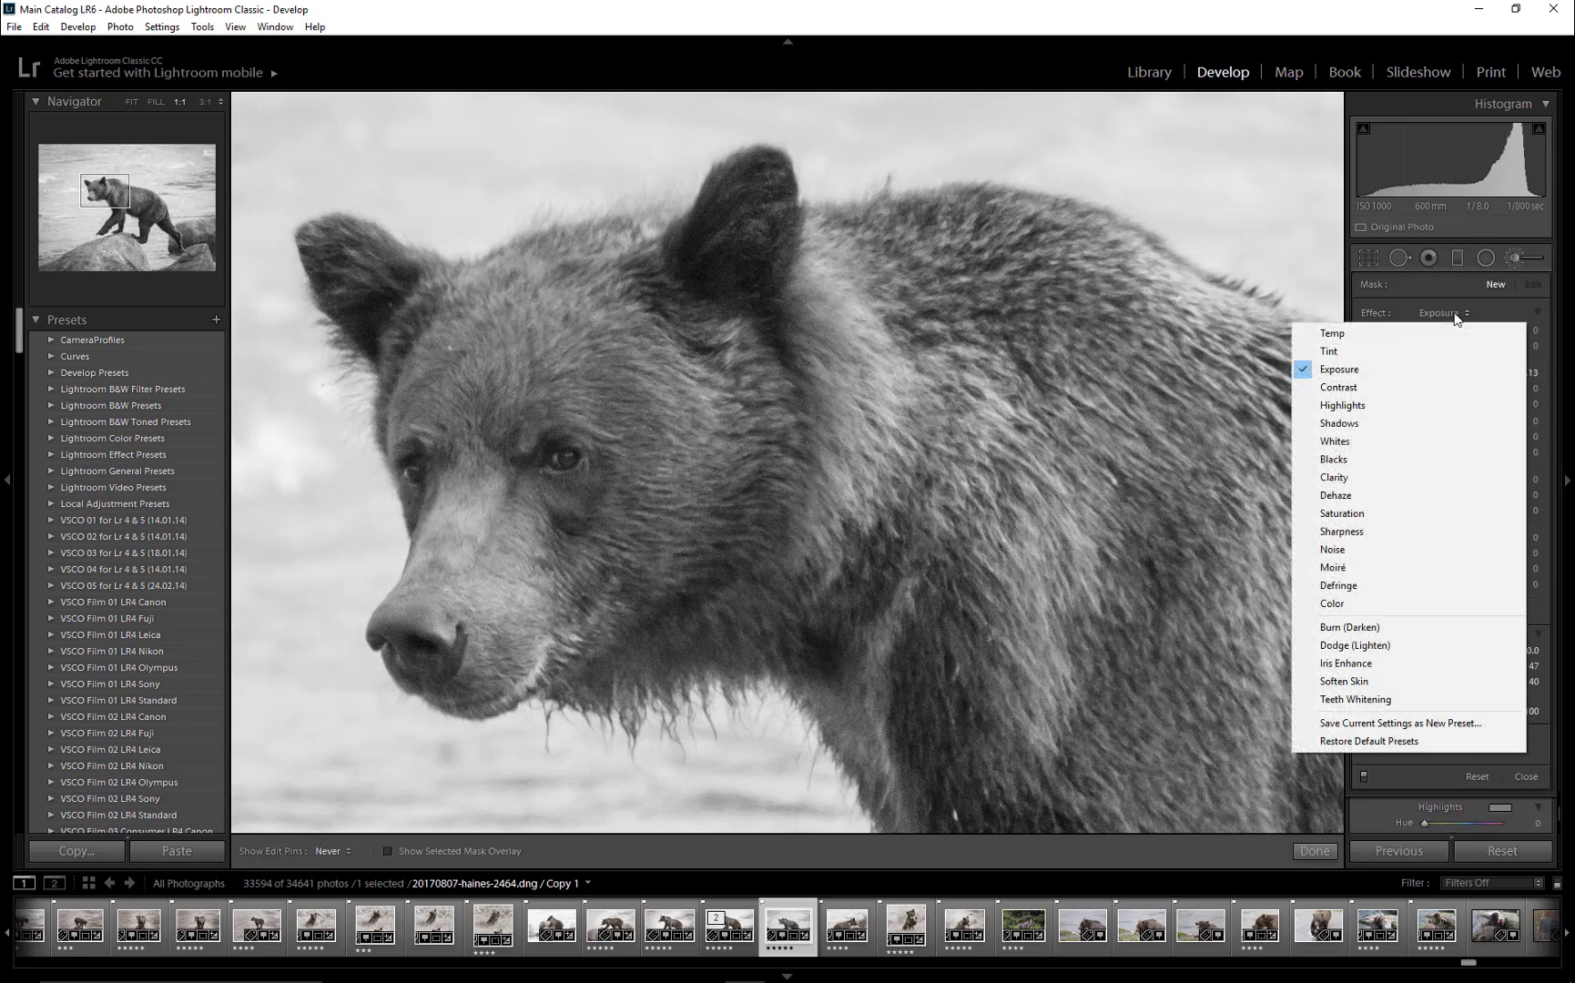
click(1344, 532)
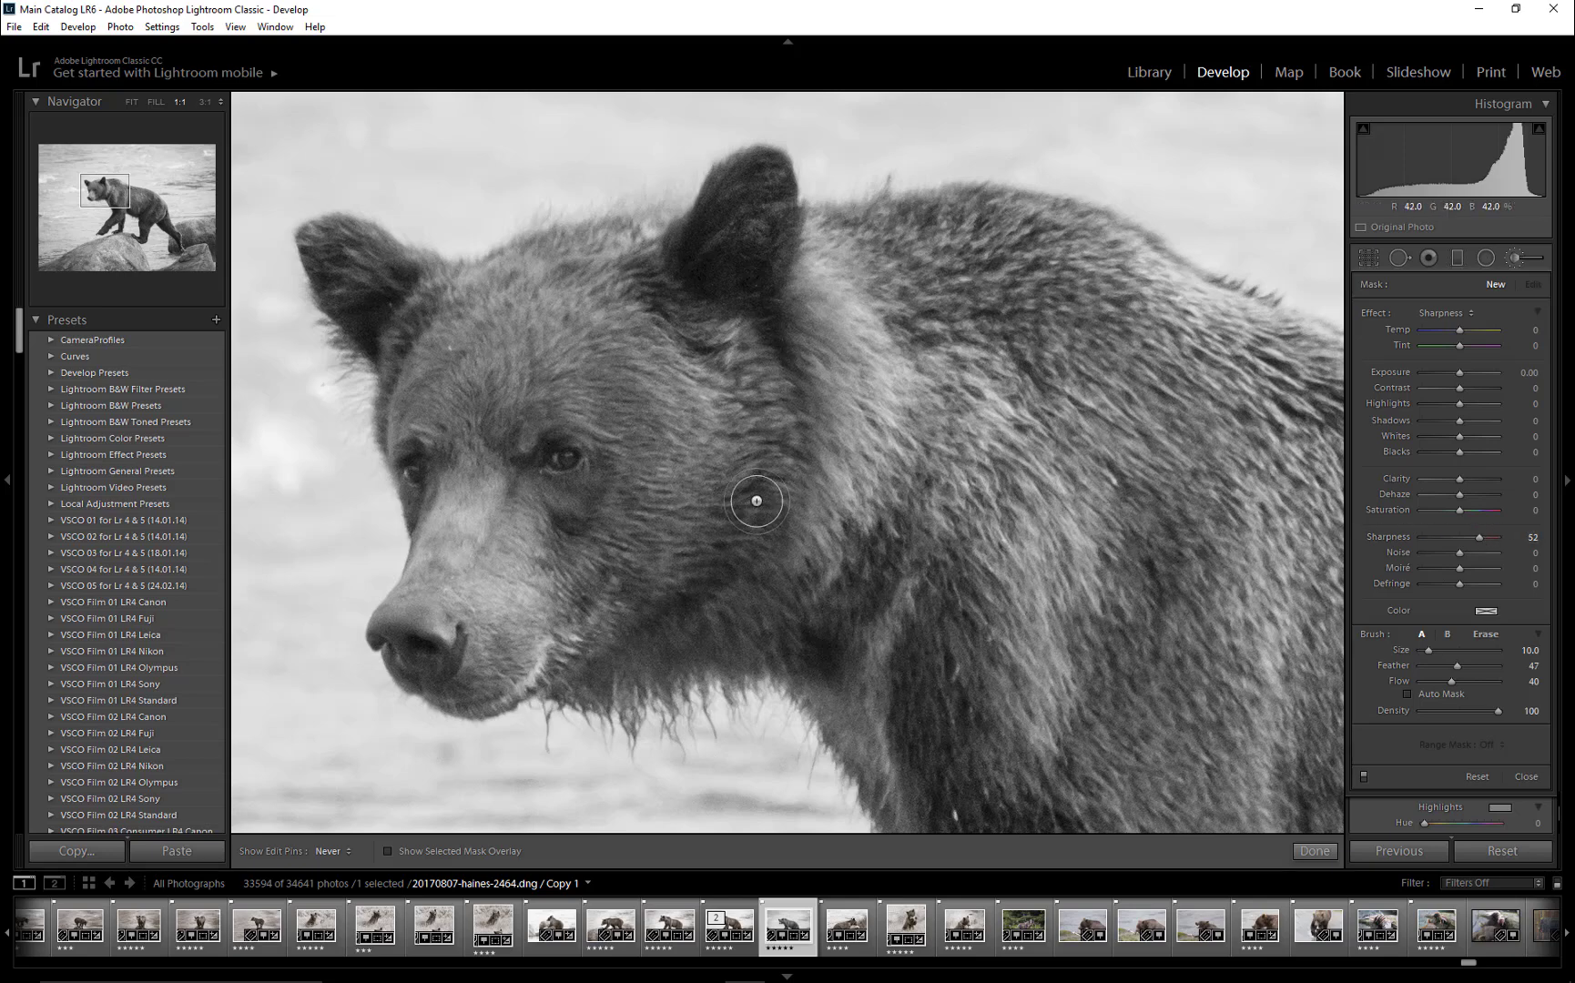
key(bracketright)
key(5)
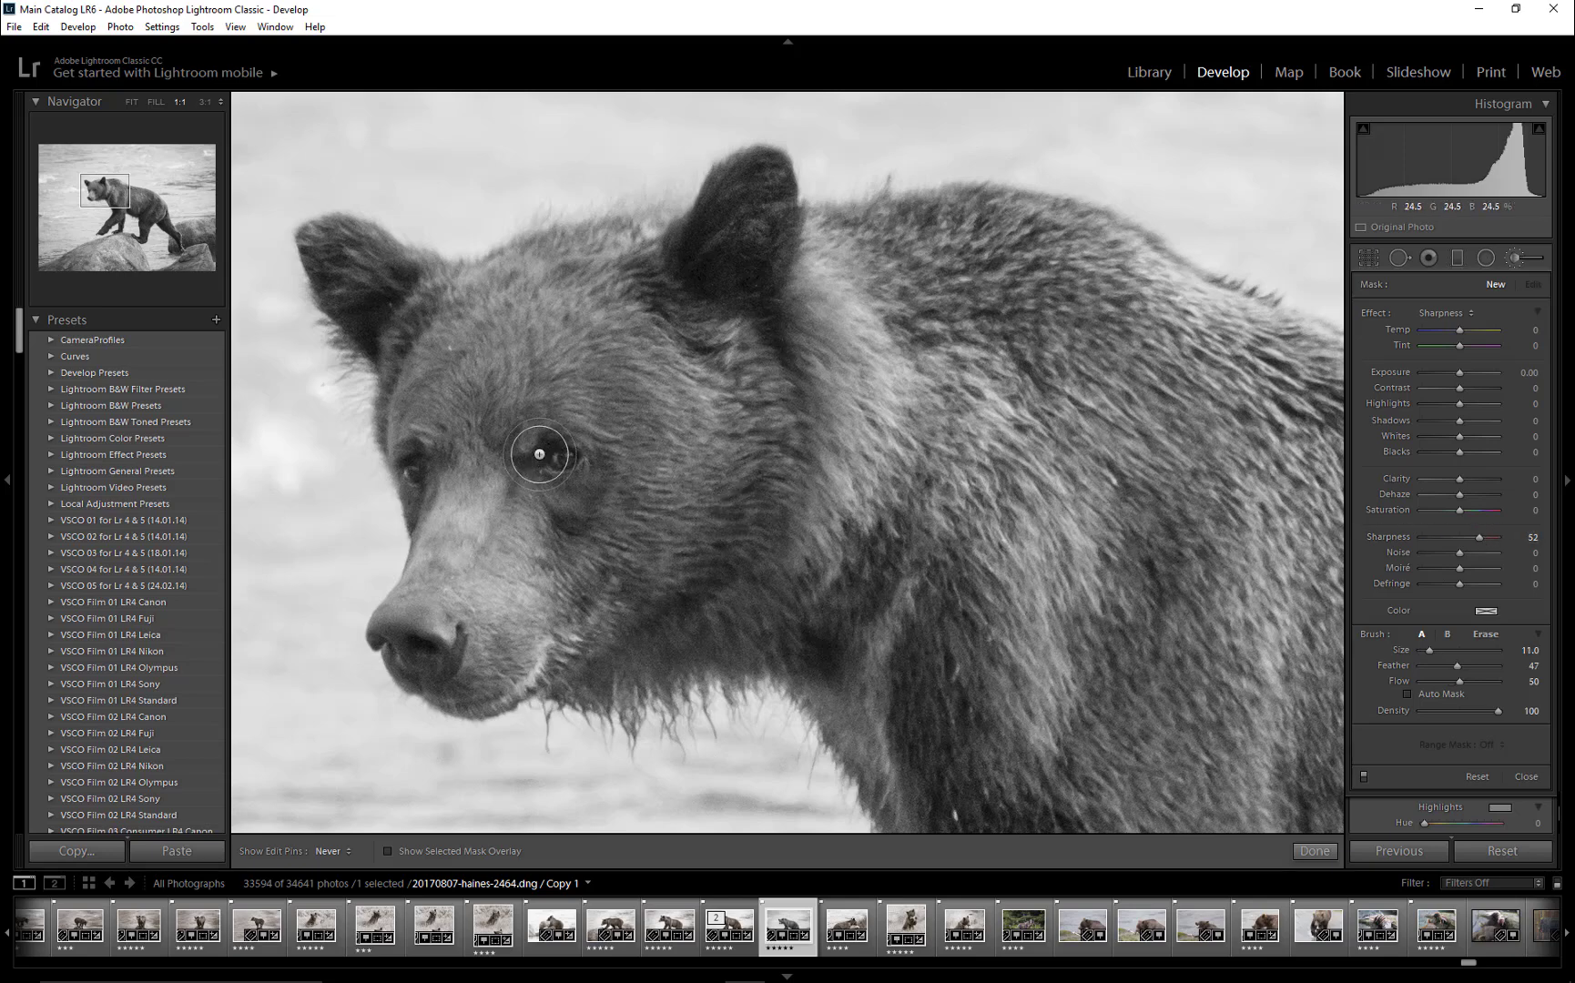
mouse_move(543, 455)
mouse_down()
mouse_move(595, 463)
mouse_move(539, 477)
mouse_up()
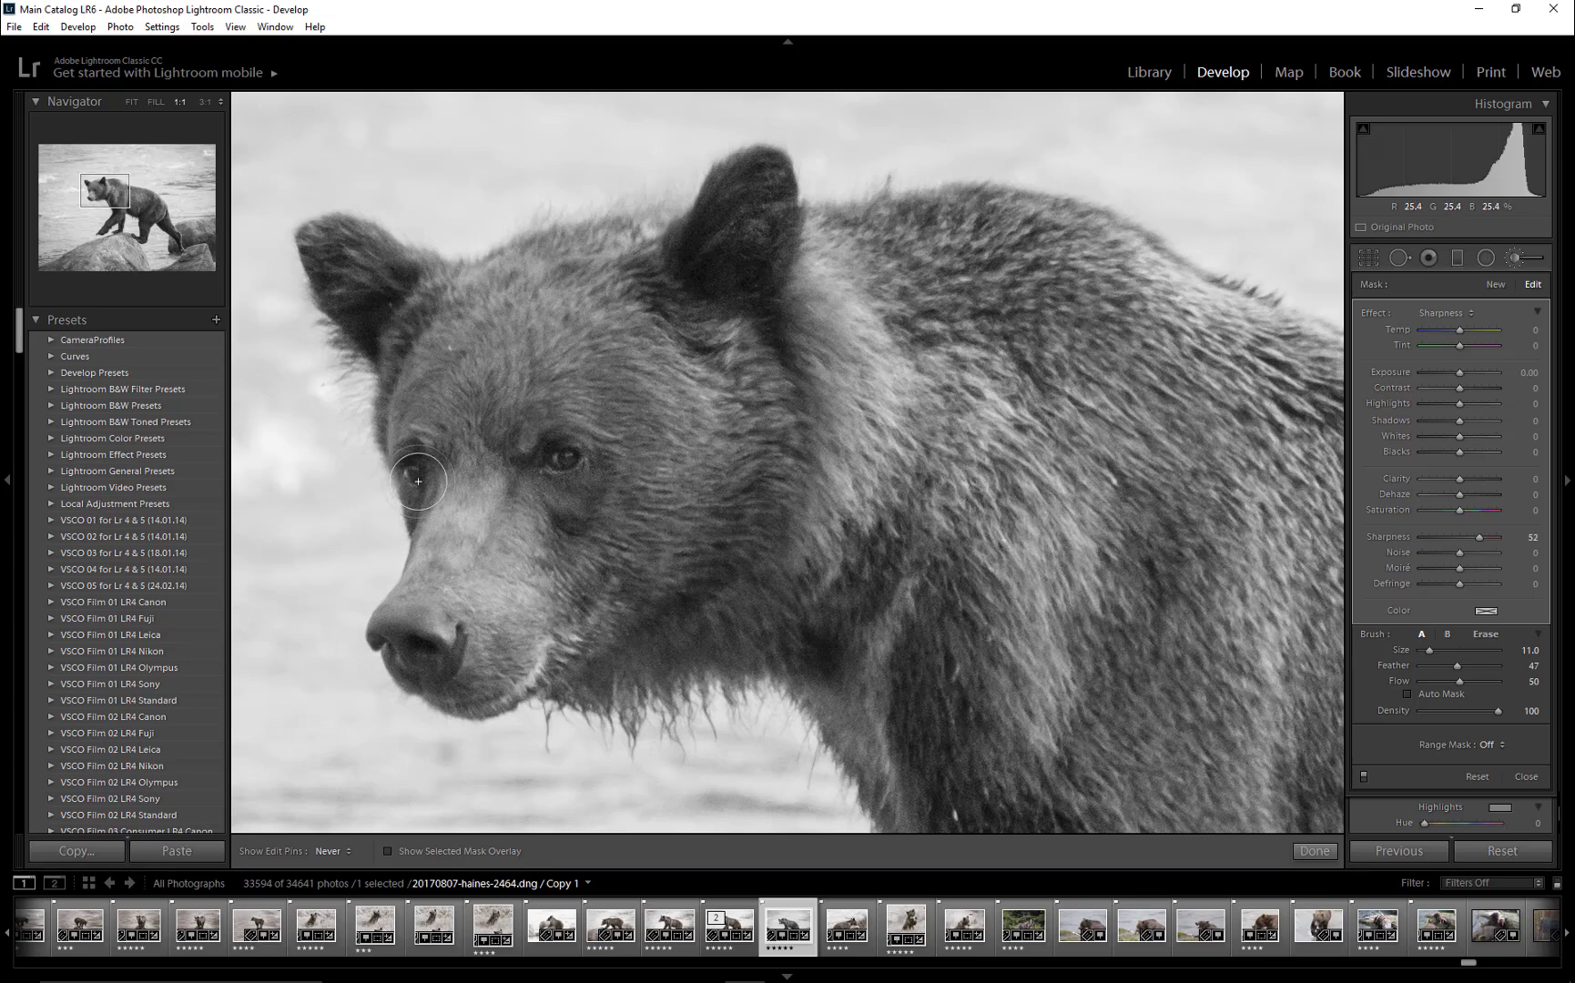
- Paint the same sharpening over the bear's nose with a slightly larger brush, finish the brush adjustment and return to the fitted view
key(bracketright)
mouse_move(452, 683)
mouse_down()
mouse_move(422, 653)
mouse_move(414, 664)
mouse_up()
click(1517, 257)
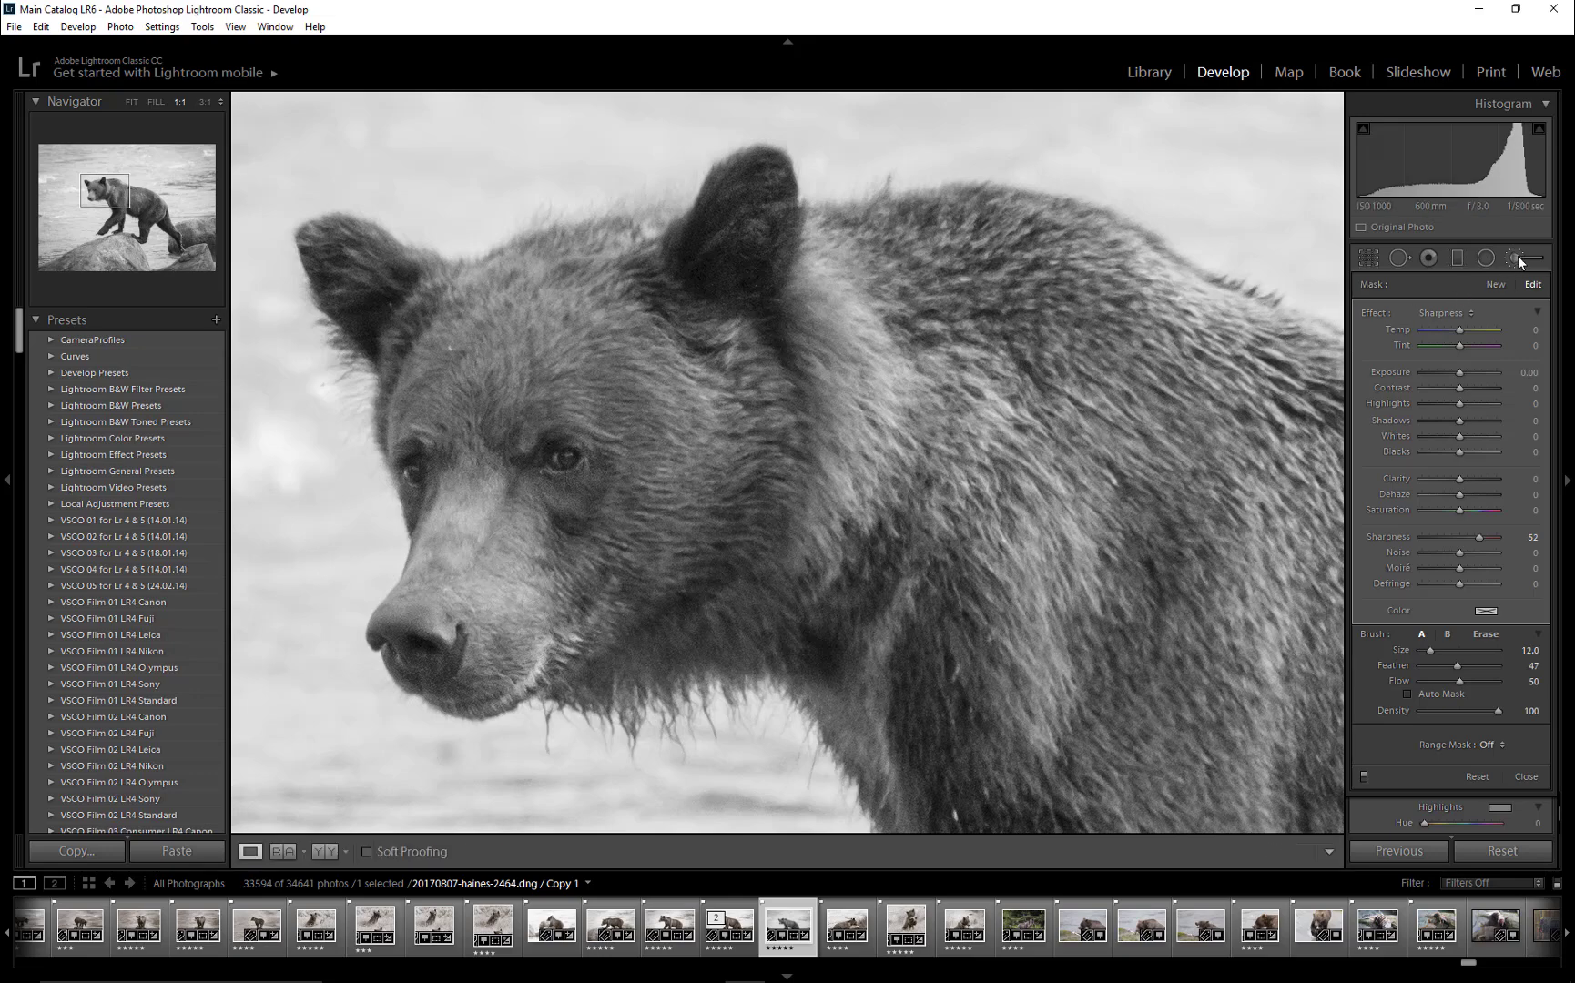
click(1023, 379)
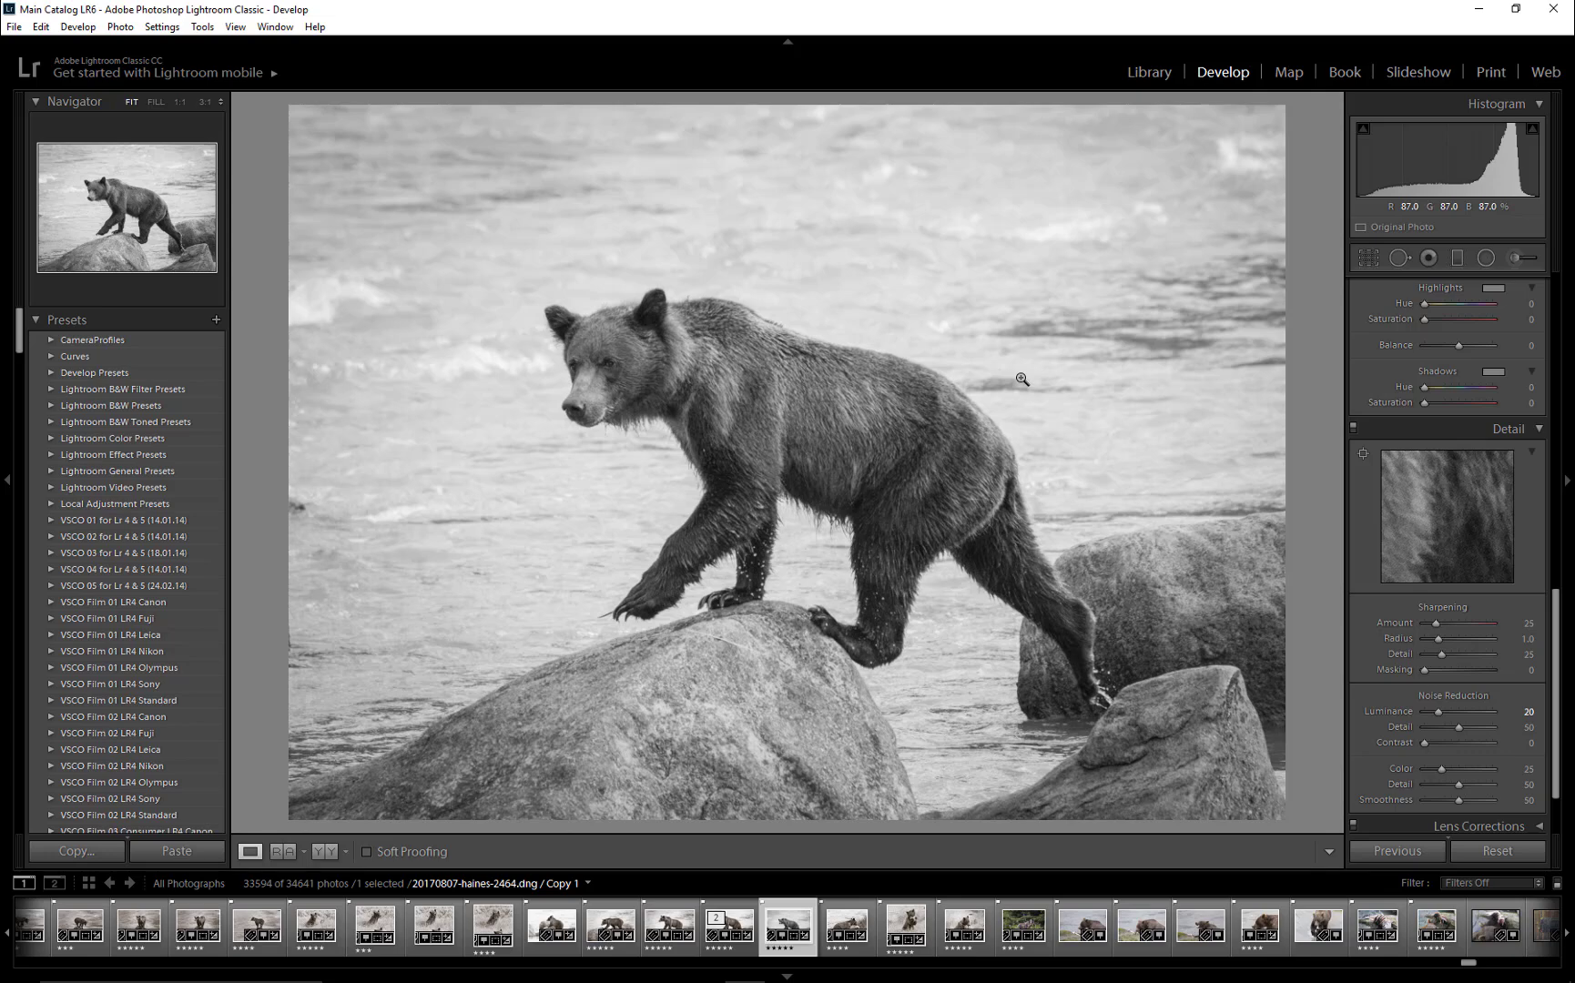
- Split-tone the shadows with a warm tint at hue 39 and saturation 18
scroll(1511, 591, up, 2)
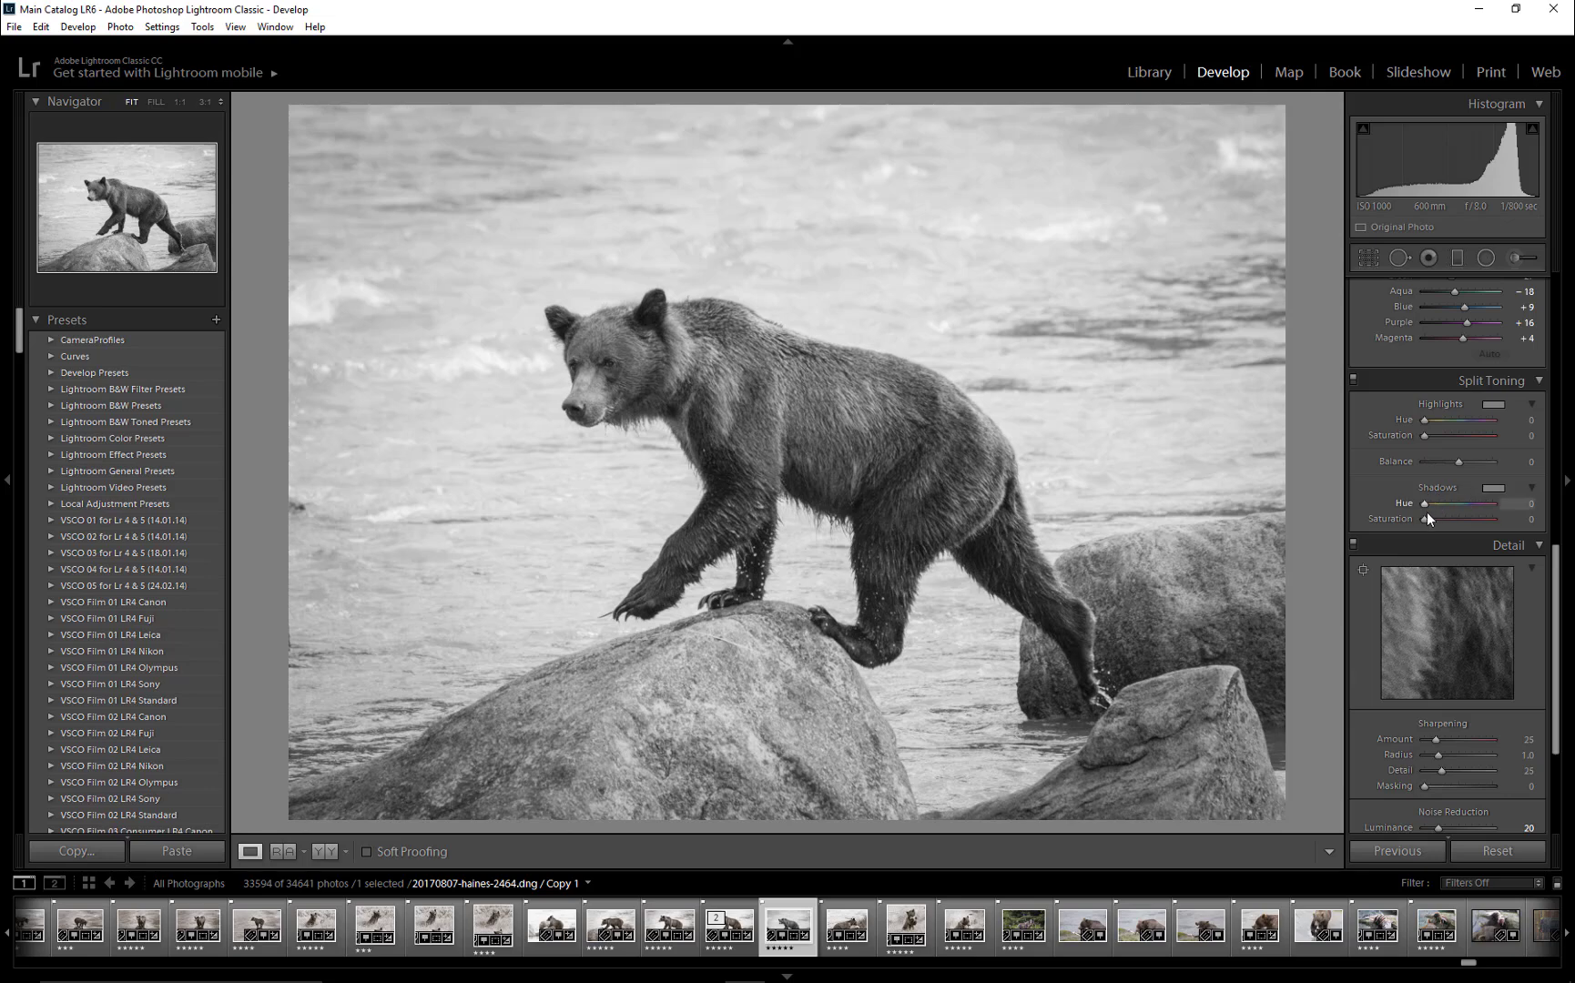
click(1496, 489)
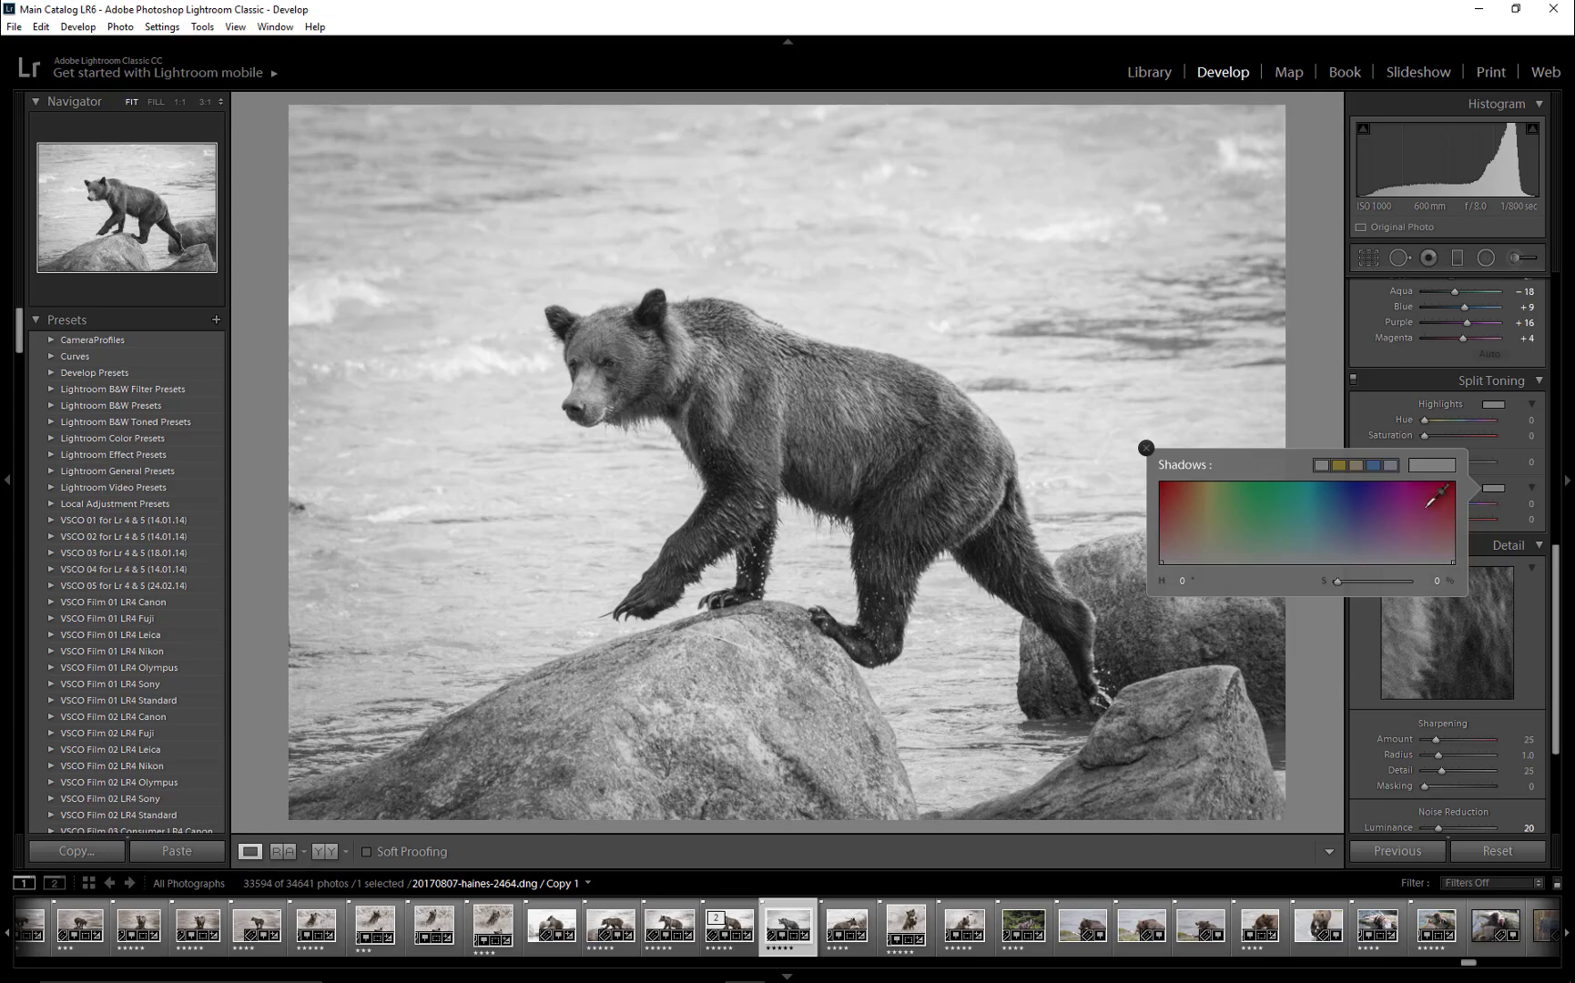
click(1183, 581)
text(39)
key(Return)
drag(1340, 582, 1354, 588)
click(1148, 450)
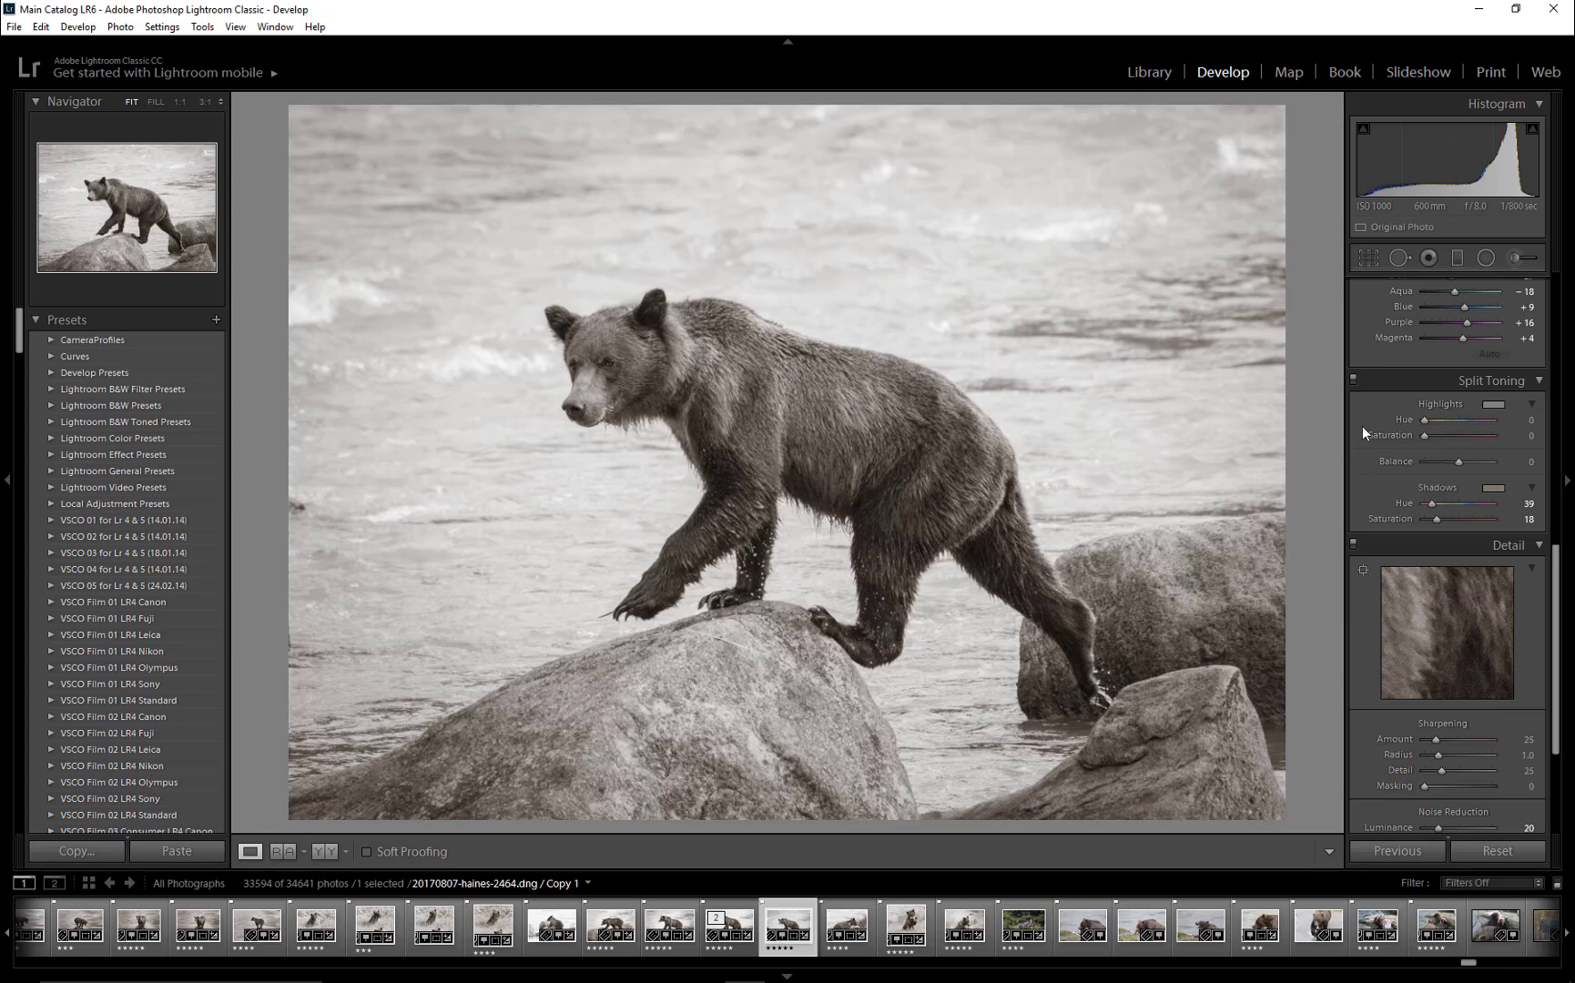
- Reset all develop settings to compare against the unedited photo, and undo the reset
scroll(1449, 607, down, 3)
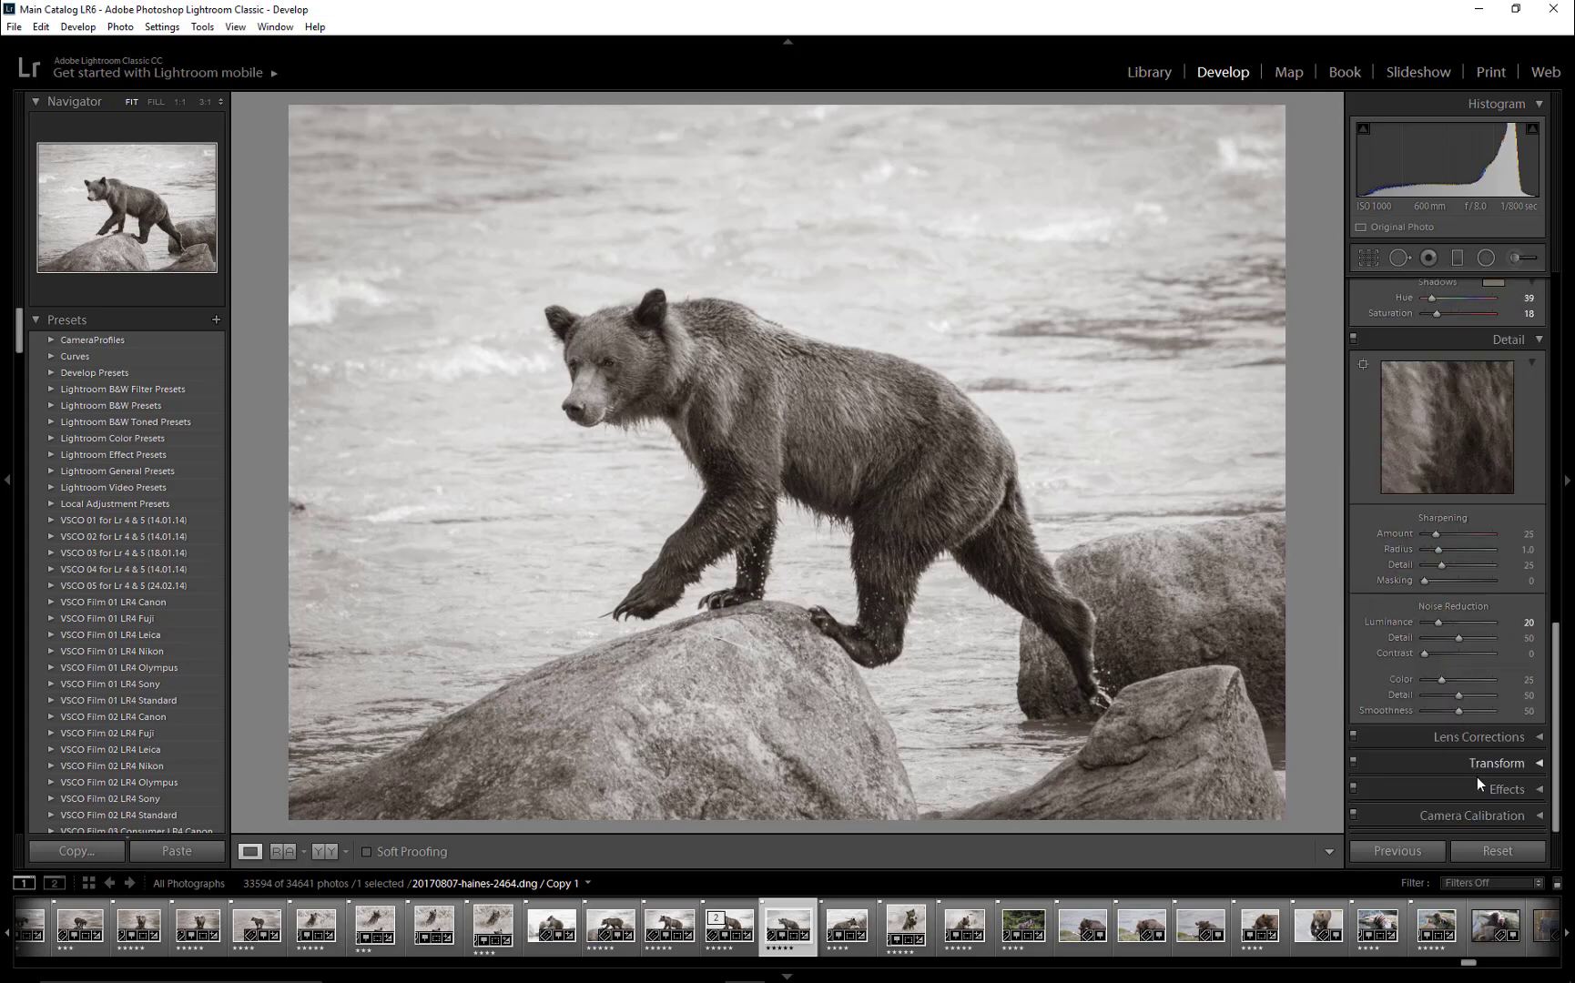
click(1498, 851)
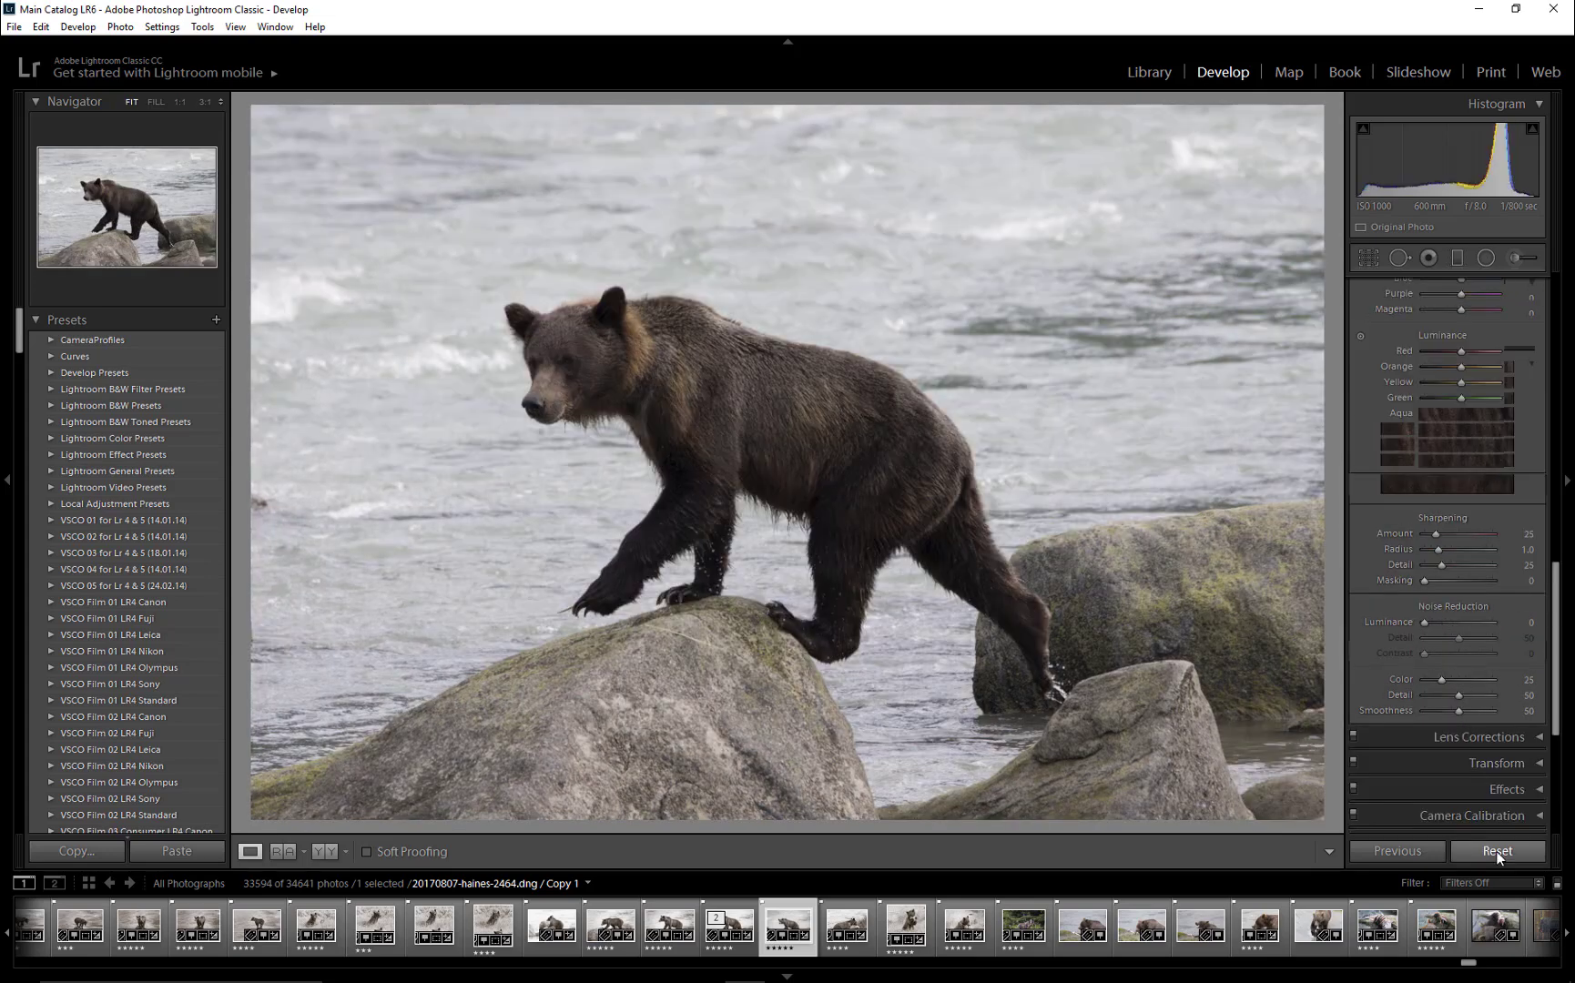
key(ctrl+z)
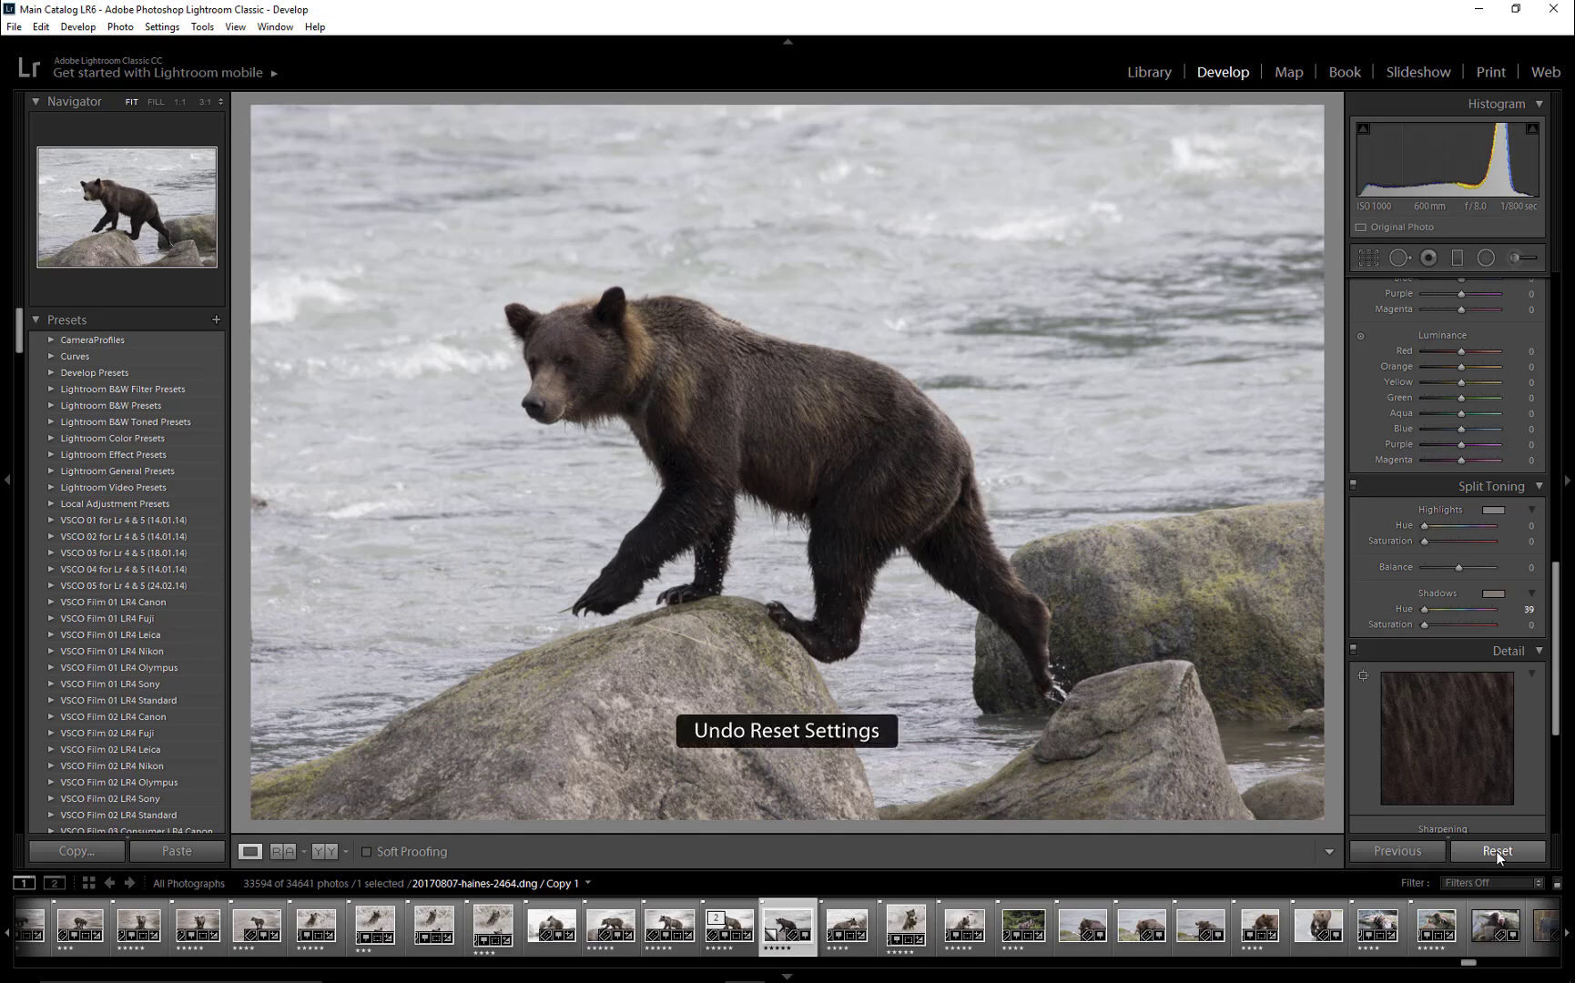